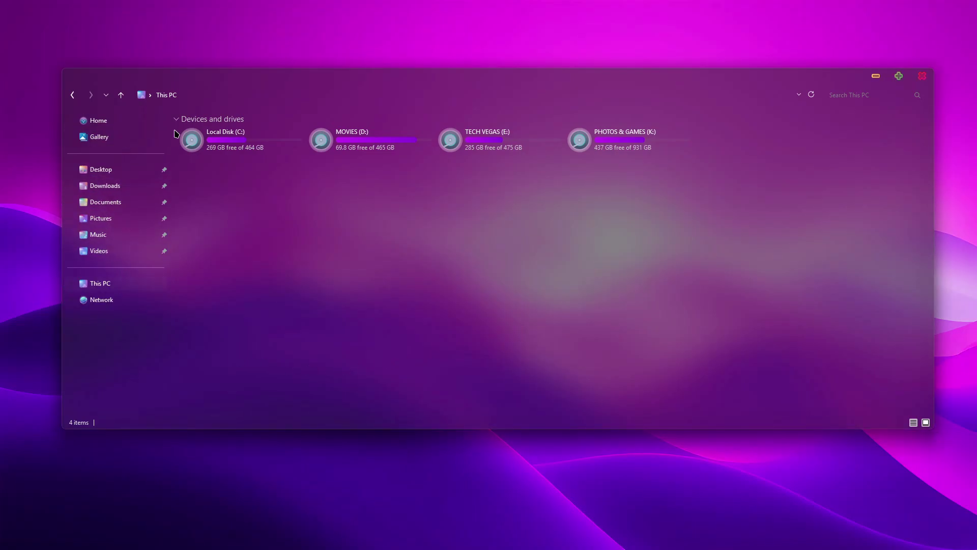
Open Local Disk (C:), toggle maximize, return to This PC and move the window
{"action": "double_click", "coordinate": [216, 138]}
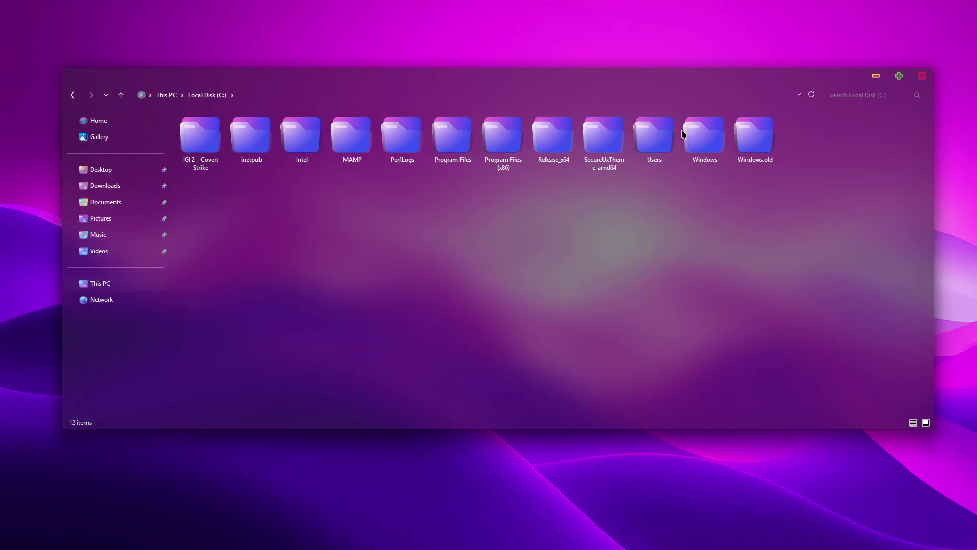
{"action": "left_click", "coordinate": [898, 77]}
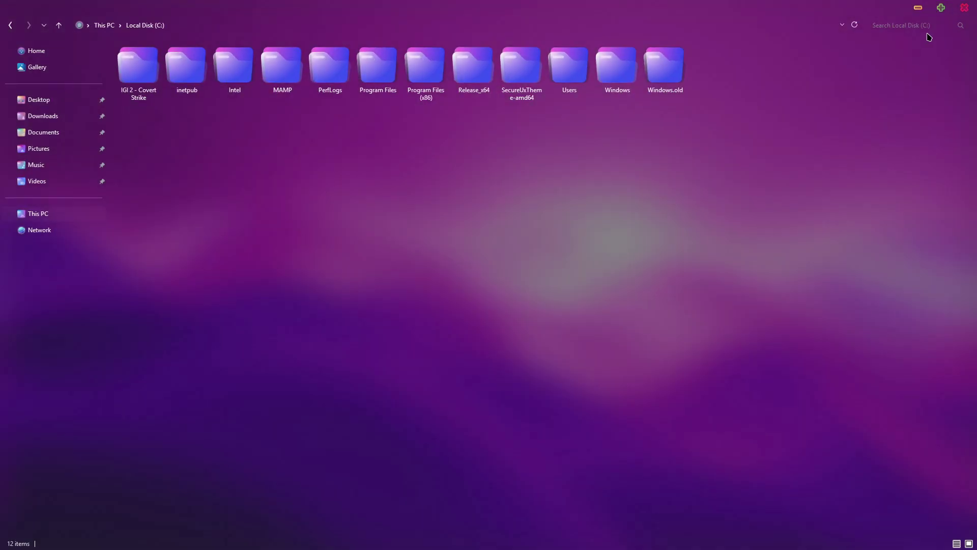
{"action": "left_click", "coordinate": [940, 11]}
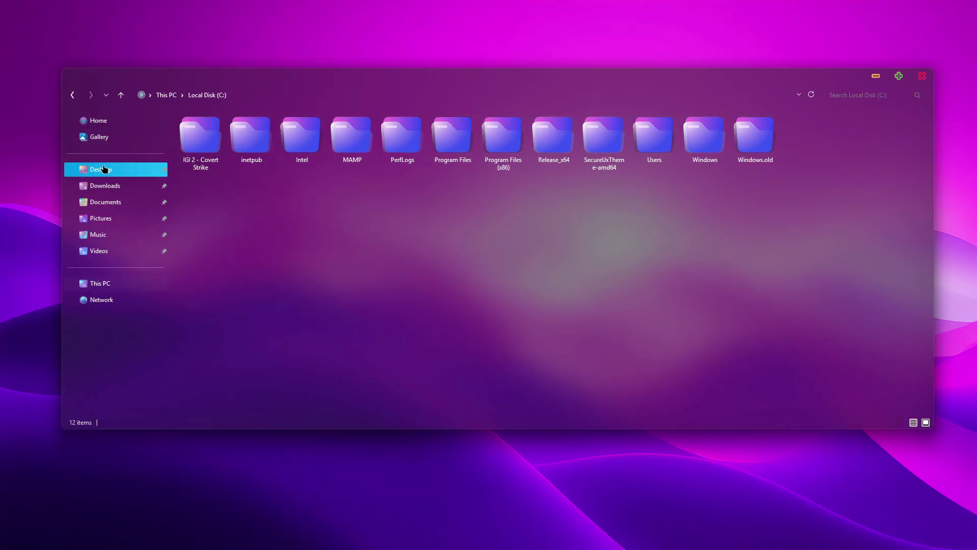
{"action": "left_click", "coordinate": [99, 284]}
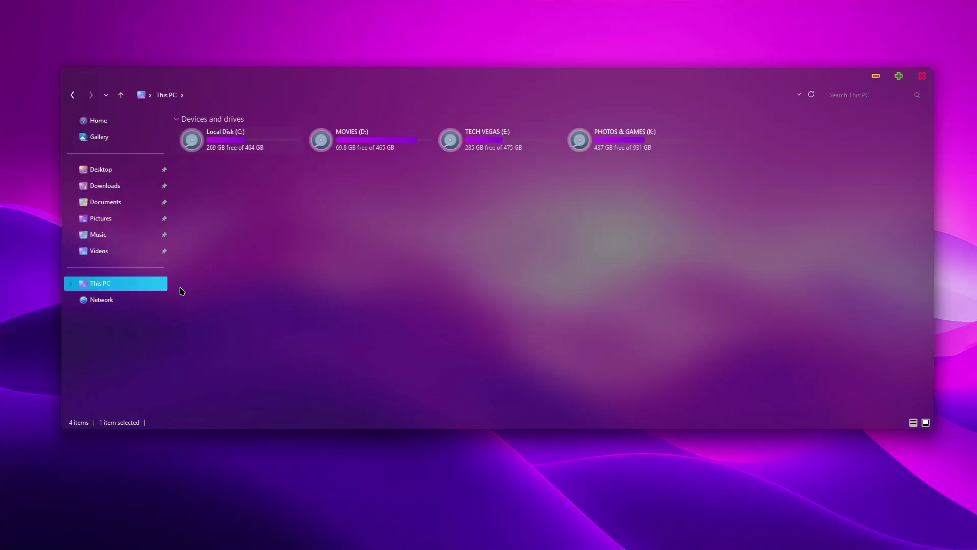
{"action": "left_click", "coordinate": [222, 291]}
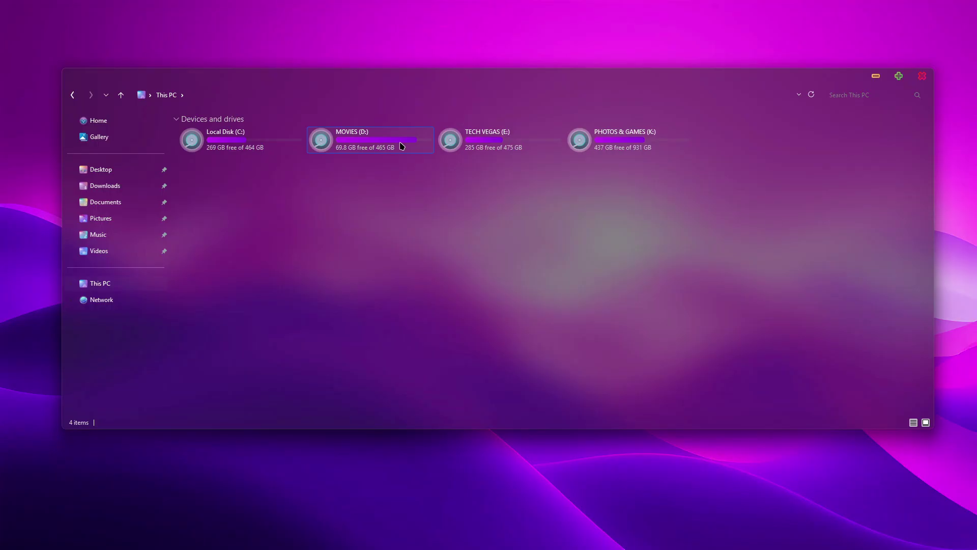
{"action": "left_click", "coordinate": [900, 76]}
{"action": "left_click", "coordinate": [940, 20]}
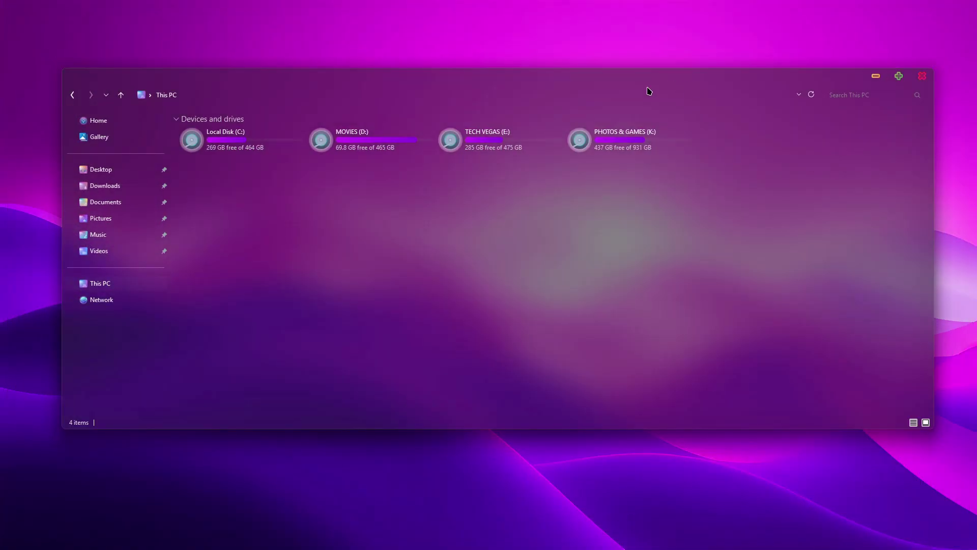
{"action": "left_click_drag", "start_coordinate": [648, 90], "coordinate": [660, 79]}
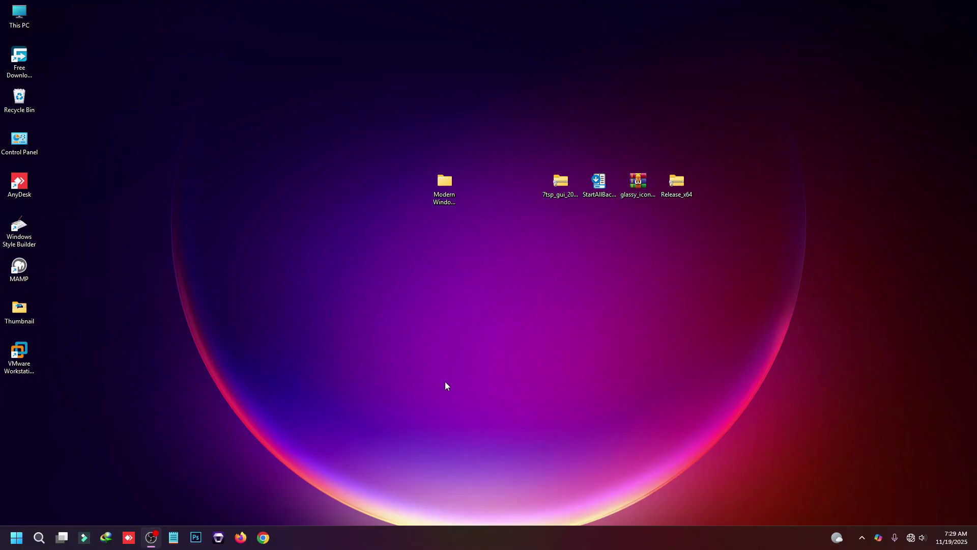
Select and copy both items in Modern Windows Theme > Windows 11 Theme
{"action": "left_click", "coordinate": [39, 537]}
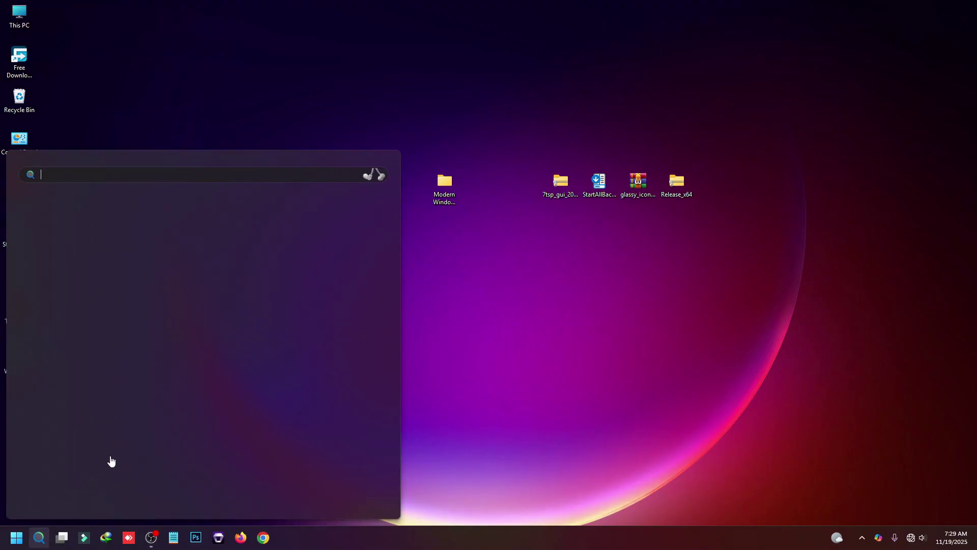
{"action": "left_click", "coordinate": [550, 357]}
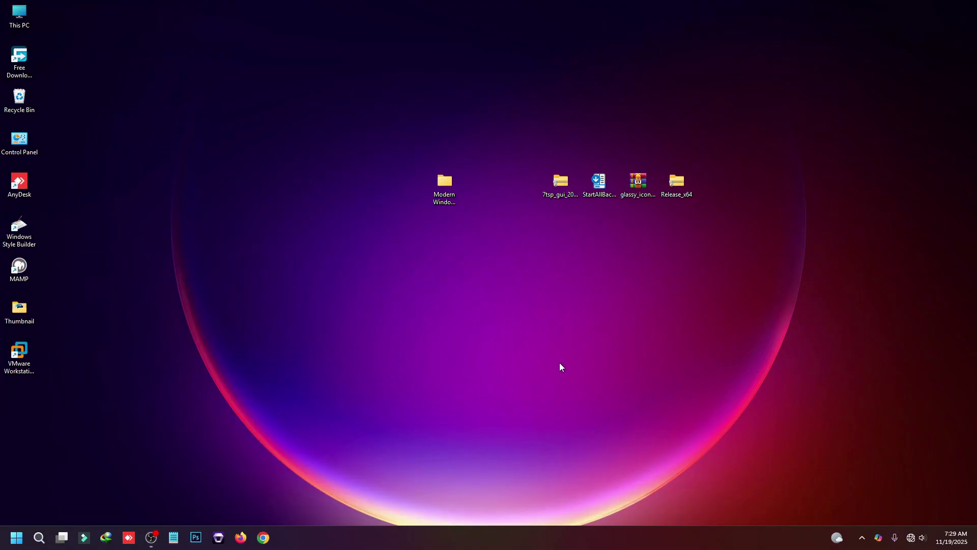
{"action": "double_click", "coordinate": [452, 191]}
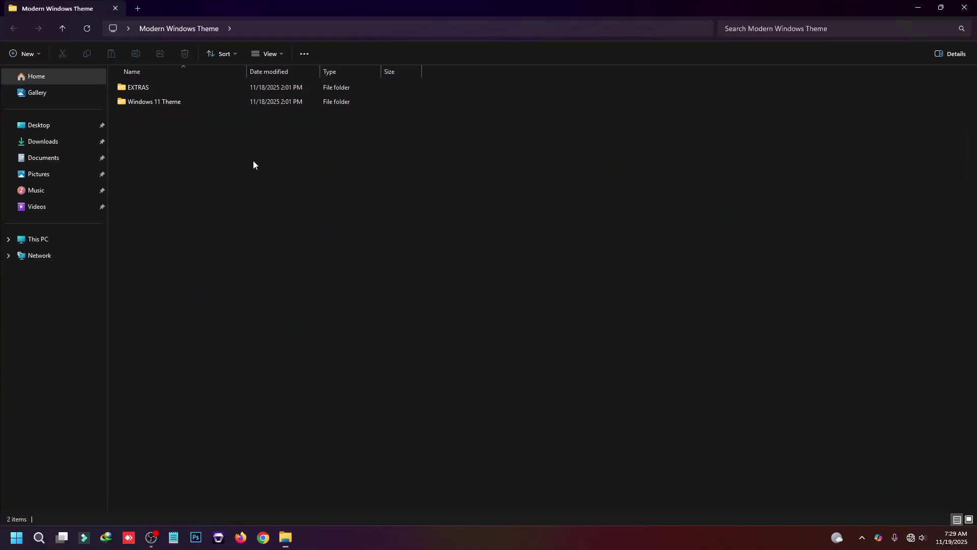
{"action": "double_click", "coordinate": [164, 102]}
{"action": "double_click", "coordinate": [372, 5]}
{"action": "left_click_drag", "start_coordinate": [305, 239], "coordinate": [339, 154]}
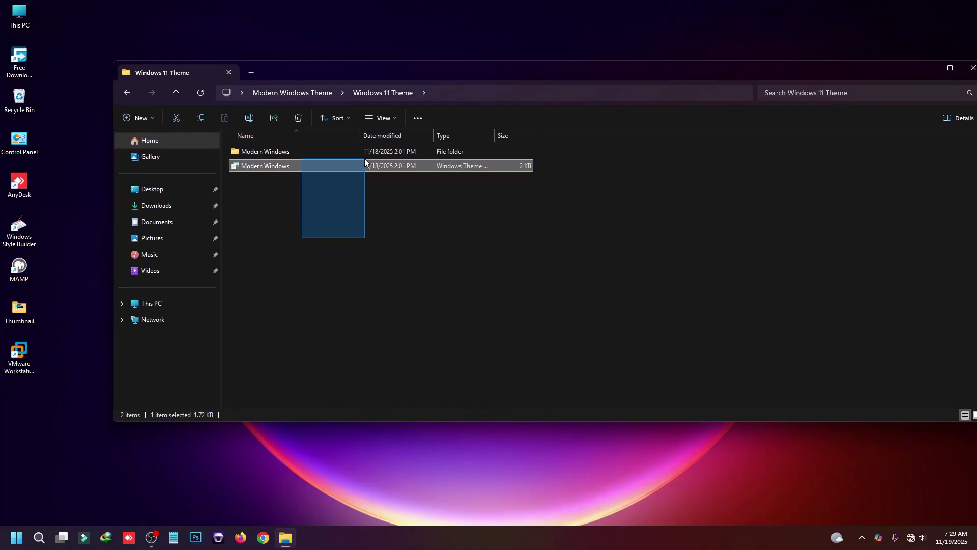
{"action": "key", "text": "Escape"}
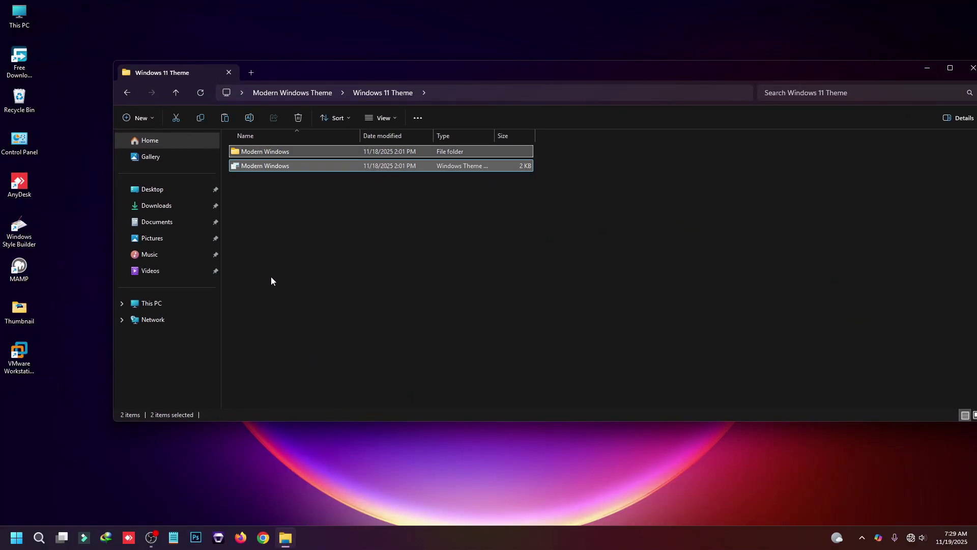
Navigate through This PC to C:\Windows\Resources
{"action": "left_click", "coordinate": [151, 304]}
{"action": "double_click", "coordinate": [292, 159]}
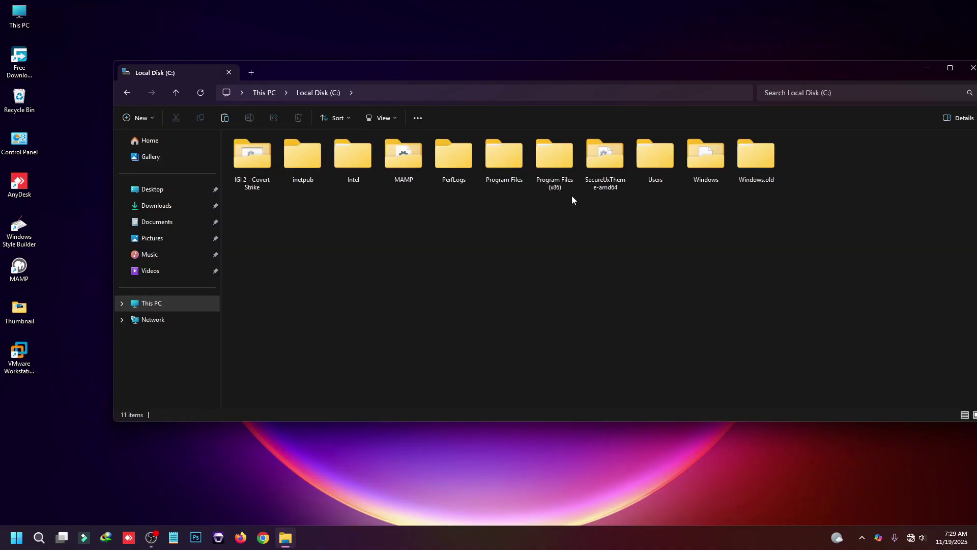
{"action": "left_click", "coordinate": [709, 172]}
{"action": "double_click", "coordinate": [709, 173]}
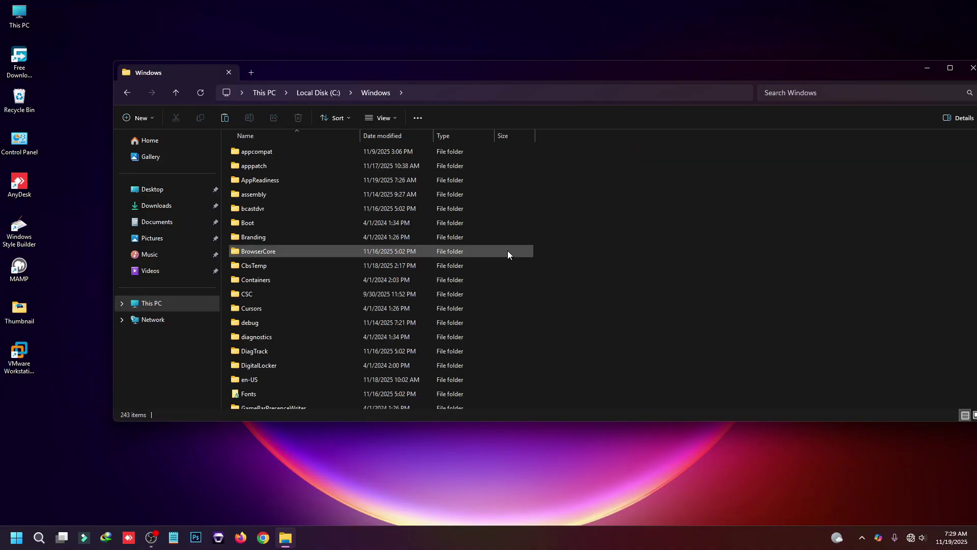
{"action": "key", "text": "r"}
{"action": "double_click", "coordinate": [260, 175]}
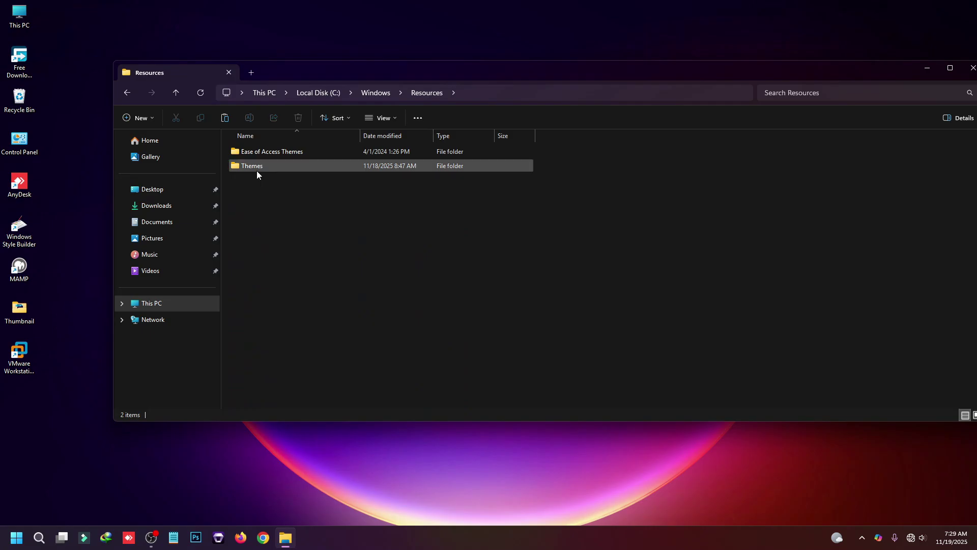
Paste the theme items into Themes with administrator permission, then reopen Local Disk (C:)
{"action": "right_click", "coordinate": [641, 236]}
{"action": "key", "text": "Escape"}
{"action": "key", "text": "ctrl+v"}
{"action": "left_click", "coordinate": [212, 220]}
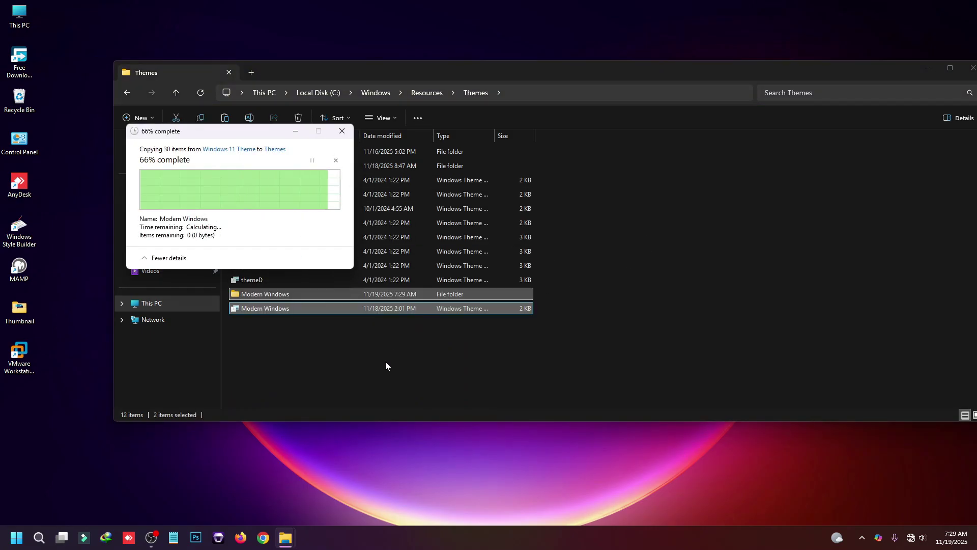
{"action": "left_click", "coordinate": [152, 303]}
{"action": "left_click", "coordinate": [293, 159]}
{"action": "double_click", "coordinate": [299, 166]}
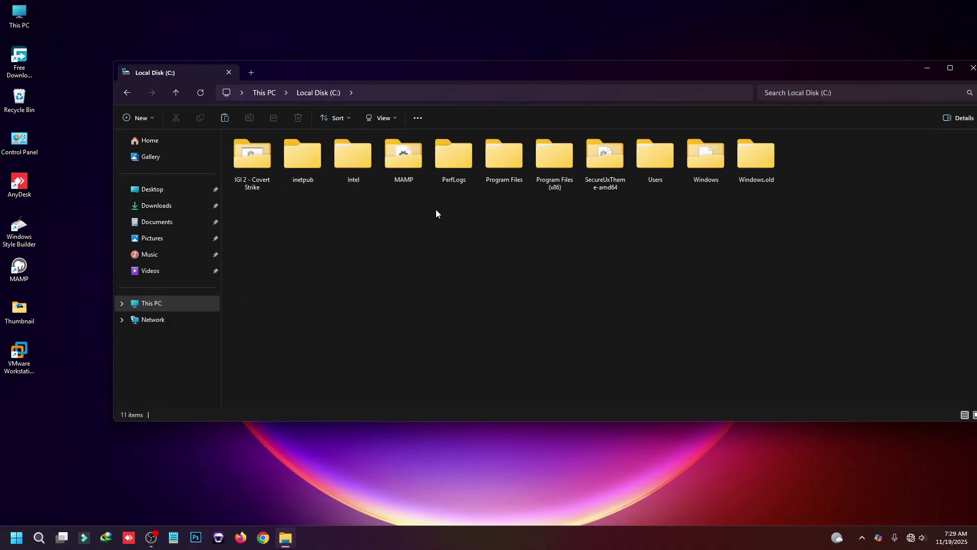
Run ThemeTool from SecureUxTheme-amd64 as administrator, accept the disclaimer, and select Modern Windows
{"action": "double_click", "coordinate": [602, 171]}
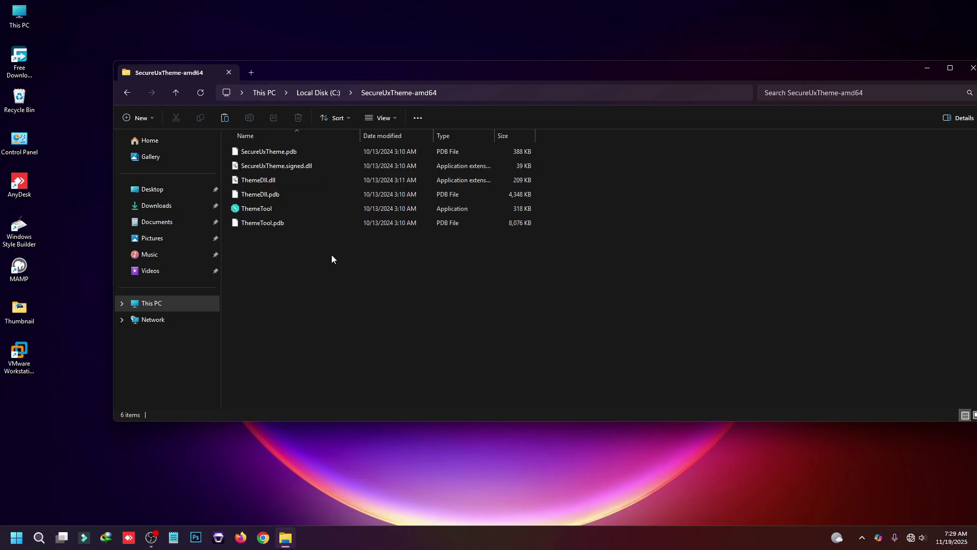
{"action": "left_click", "coordinate": [253, 211]}
{"action": "right_click", "coordinate": [253, 212]}
{"action": "left_click", "coordinate": [305, 290]}
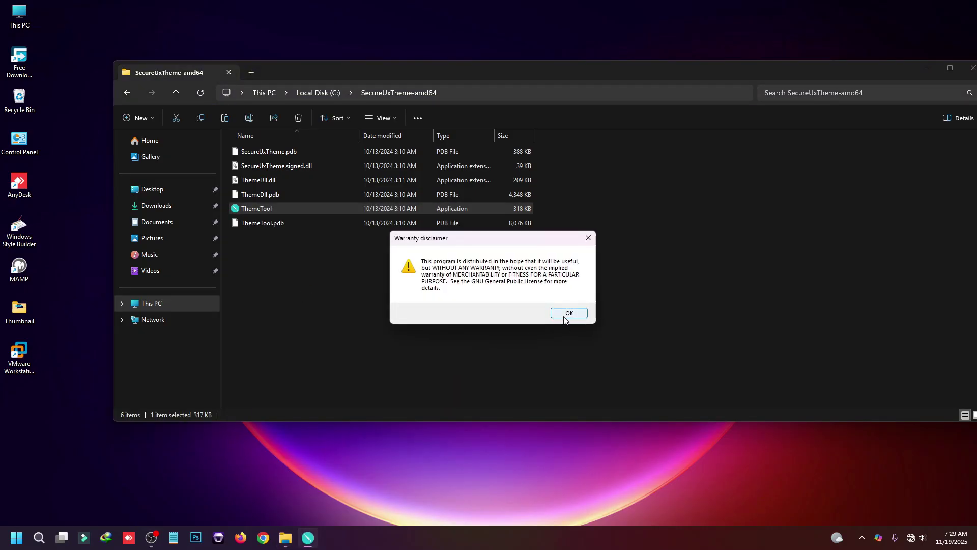
{"action": "left_click", "coordinate": [568, 313]}
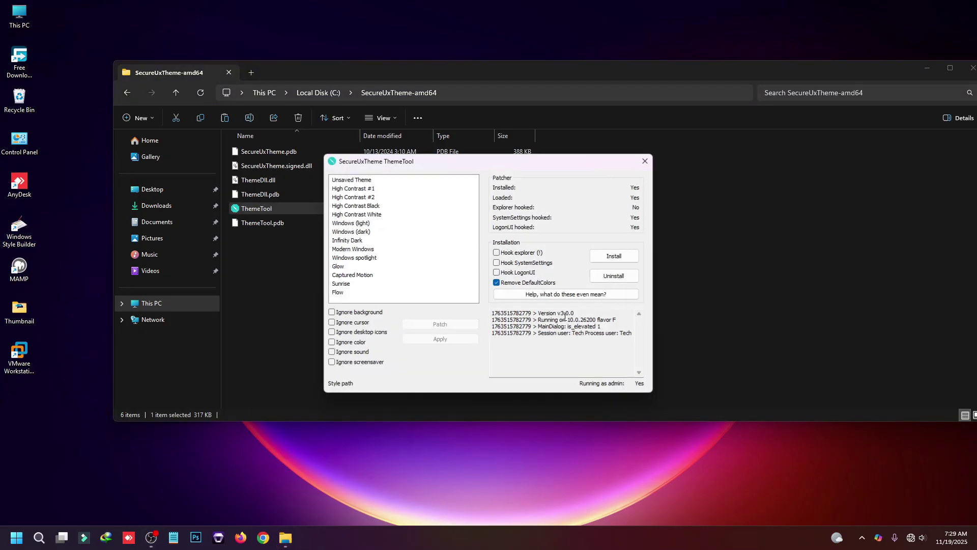
{"action": "left_click", "coordinate": [354, 250]}
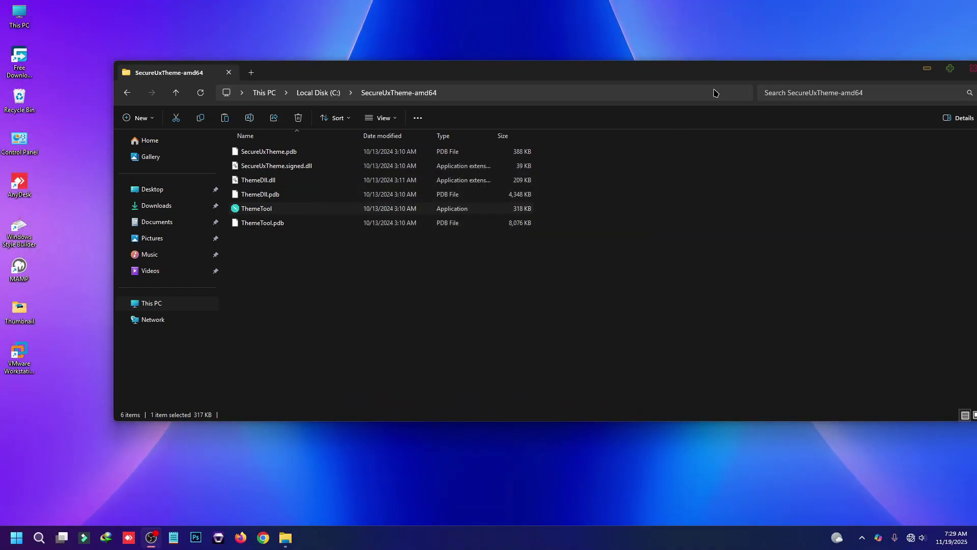
Install StartAllBack for the current user only and close its configuration window
{"action": "left_click", "coordinate": [971, 69]}
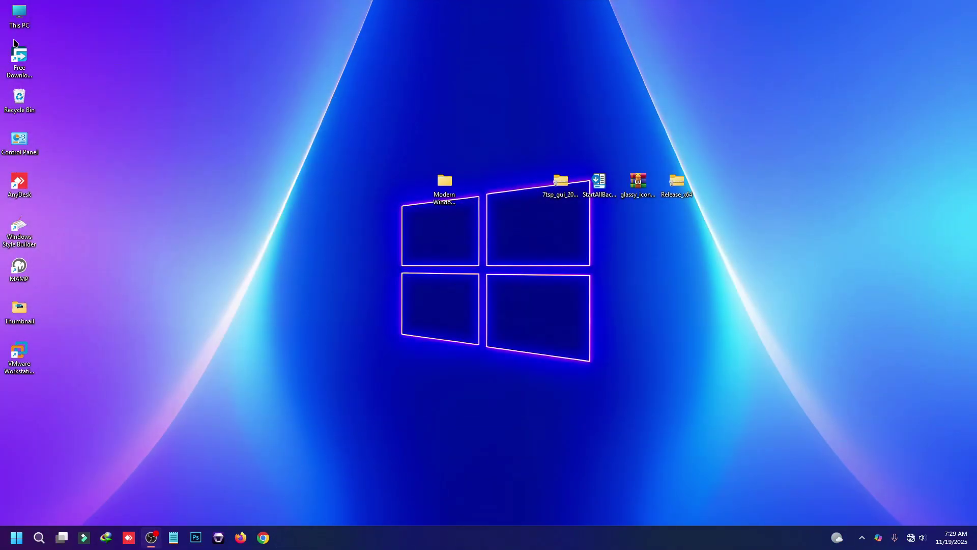
{"action": "double_click", "coordinate": [19, 15]}
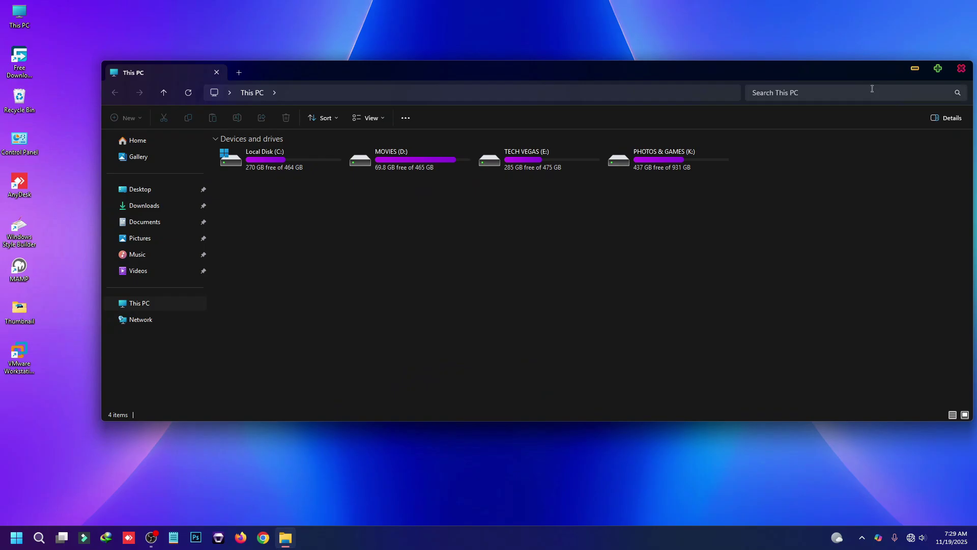
{"action": "left_click", "coordinate": [960, 71]}
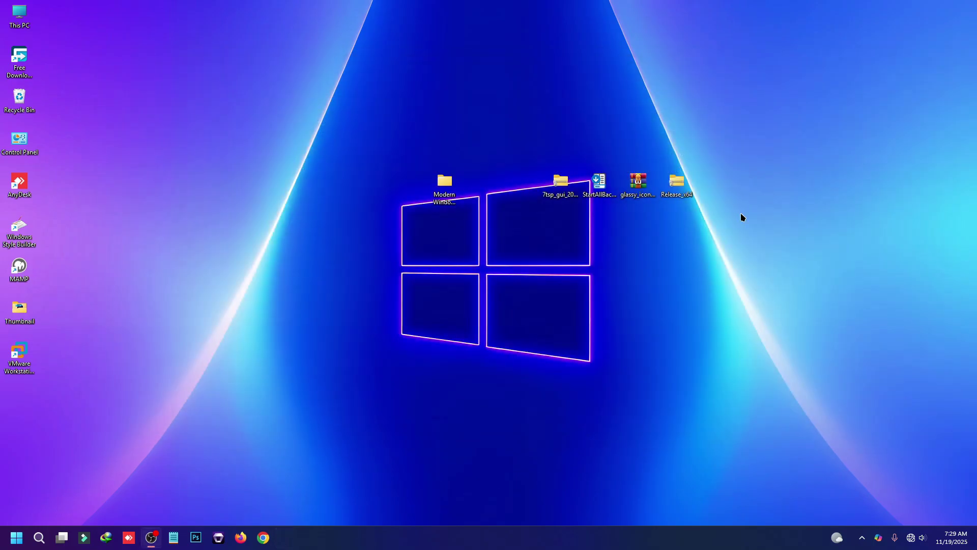
{"action": "double_click", "coordinate": [601, 185]}
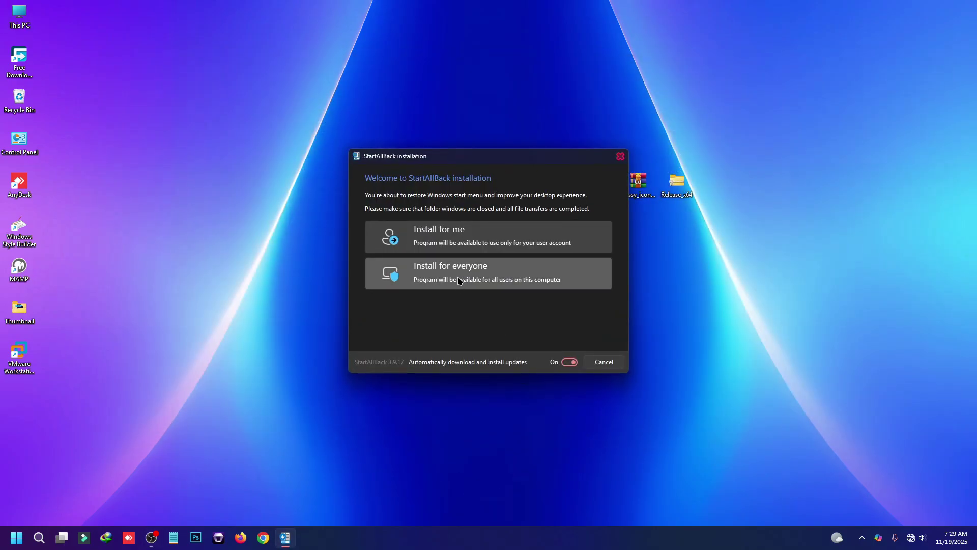
{"action": "left_click", "coordinate": [458, 233]}
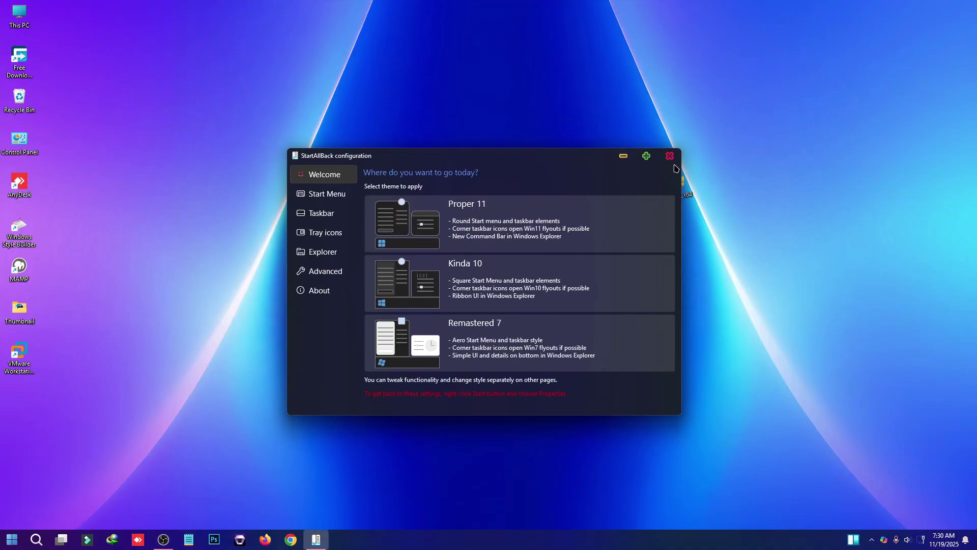
{"action": "left_click", "coordinate": [670, 159]}
In StartAllBack taskbar settings, disable the enhanced classic taskbar and choose Win7 Command Bar
{"action": "right_click", "coordinate": [604, 540]}
{"action": "left_click", "coordinate": [591, 526]}
{"action": "left_click", "coordinate": [667, 174]}
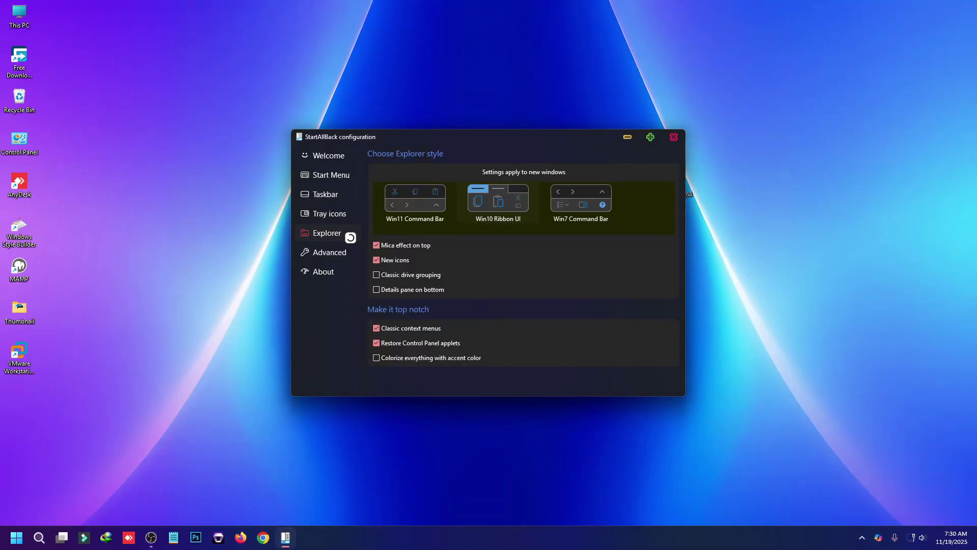
{"action": "left_click", "coordinate": [586, 214]}
Disable the enhanced classic start menu, close StartAllBack, and preview the restyled This PC window
{"action": "left_click", "coordinate": [340, 184]}
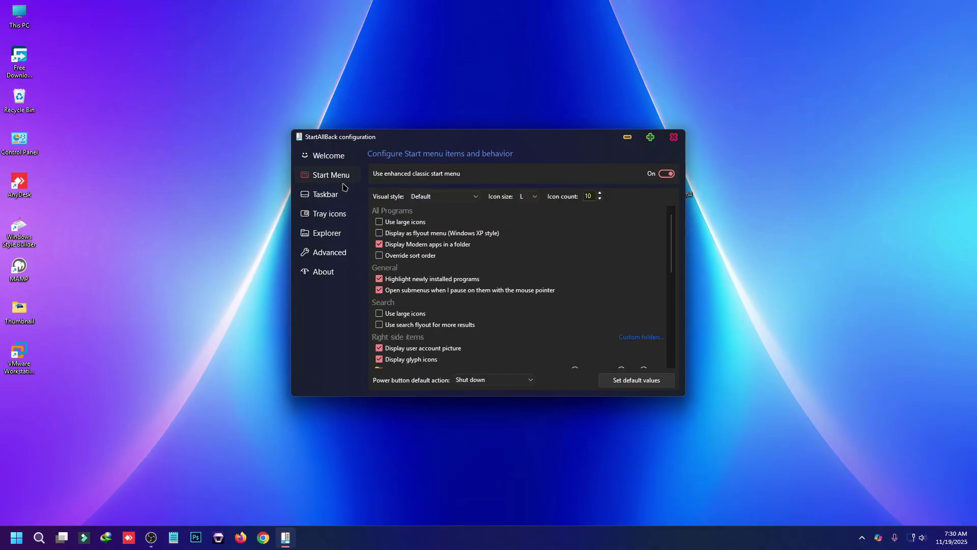
{"action": "left_click", "coordinate": [667, 174]}
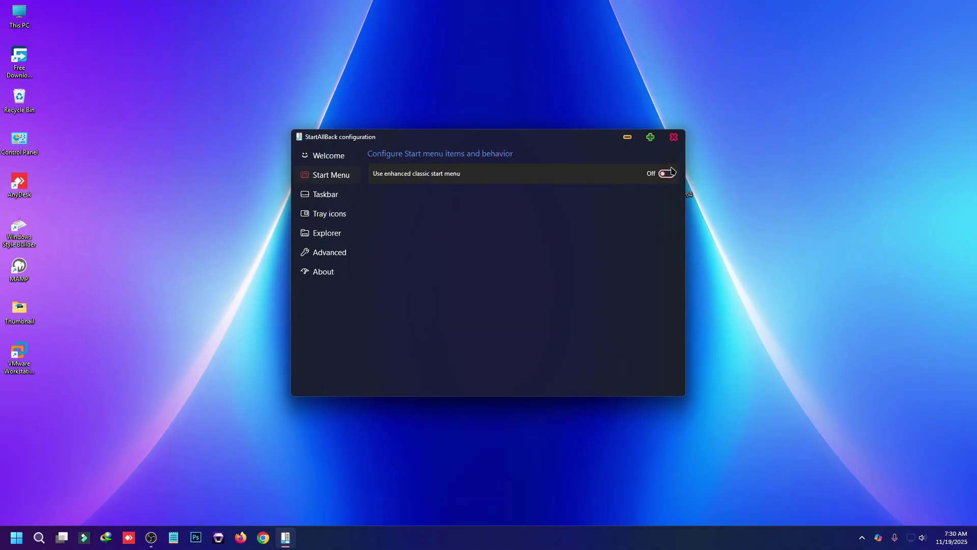
{"action": "left_click", "coordinate": [673, 137]}
{"action": "double_click", "coordinate": [30, 25]}
{"action": "left_click_drag", "start_coordinate": [439, 91], "coordinate": [366, 97]}
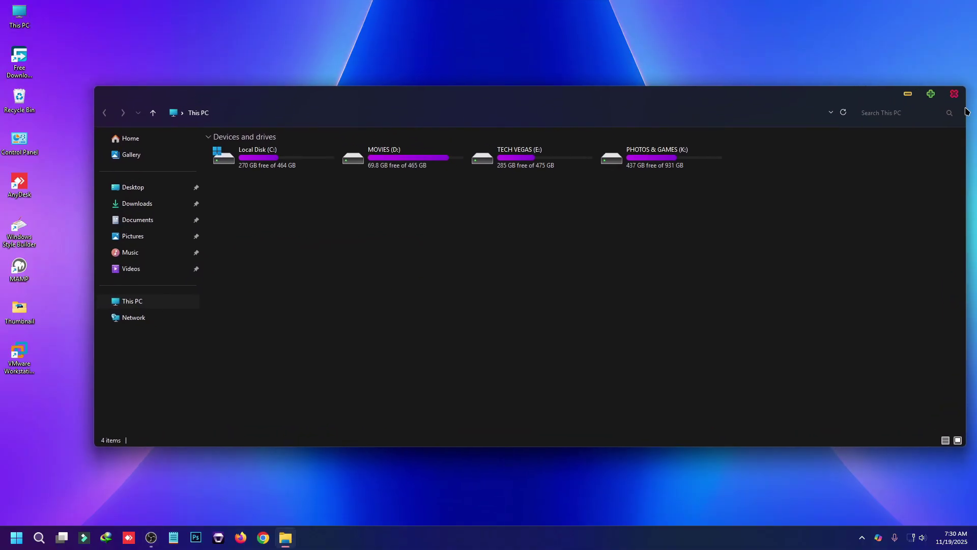
{"action": "left_click", "coordinate": [955, 93]}
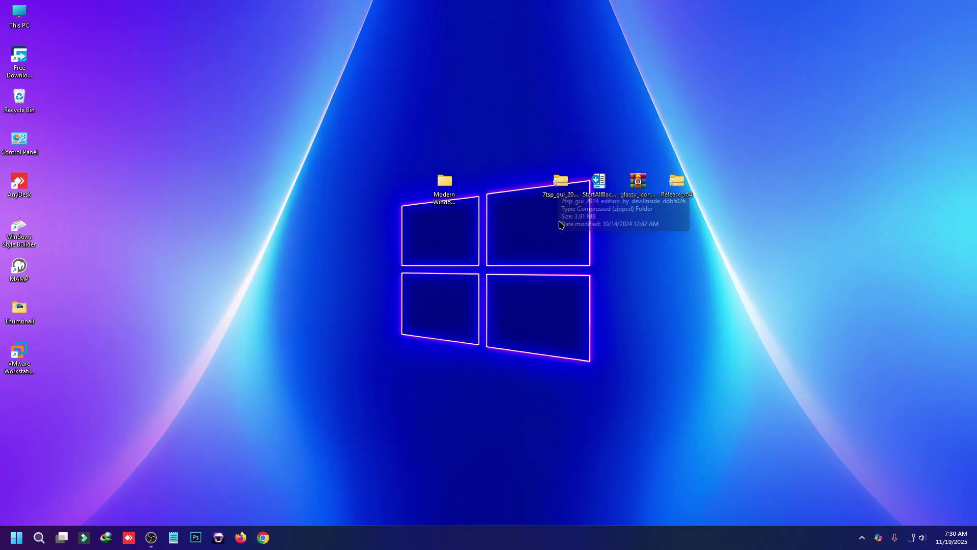
Extract the 7tsp GUI zip with WinRAR and open the extracted folder
{"action": "right_click", "coordinate": [565, 186]}
{"action": "mouse_move", "coordinate": [591, 212]}
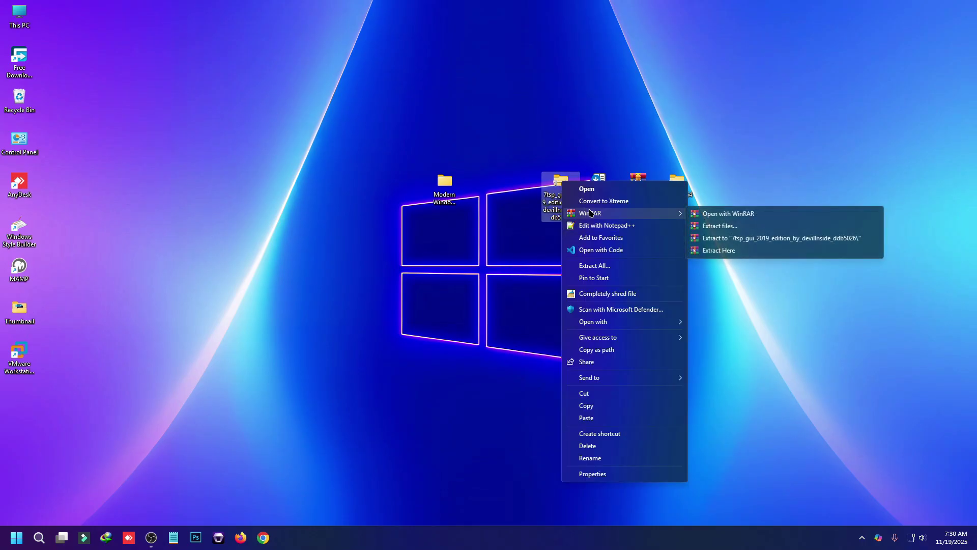
{"action": "left_click", "coordinate": [714, 225]}
{"action": "left_click", "coordinate": [525, 385]}
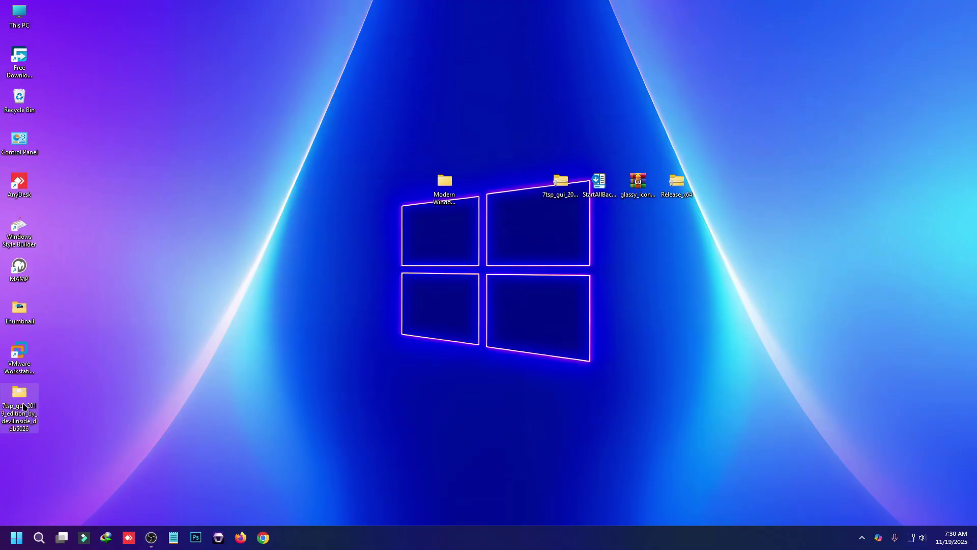
{"action": "double_click", "coordinate": [23, 395]}
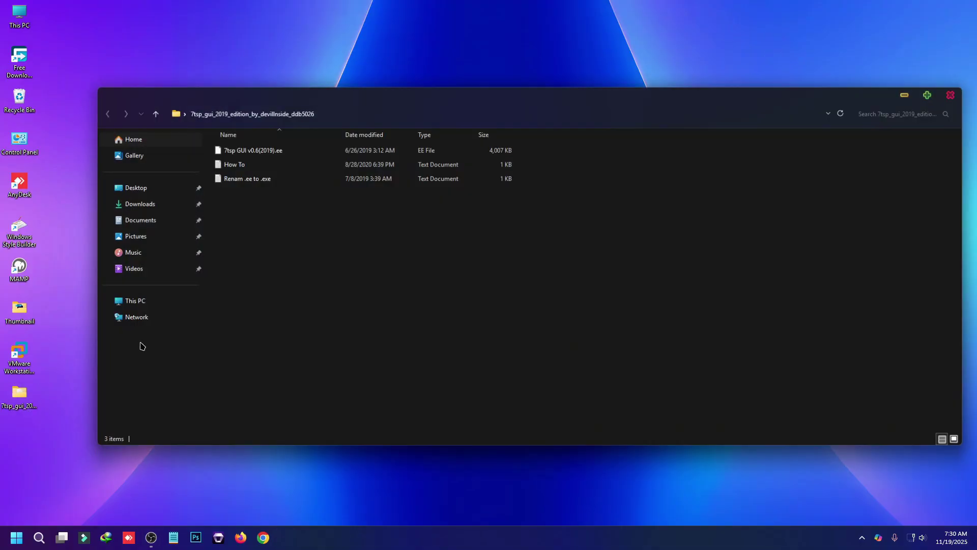
Rename the 7tsp GUI program file from .ee to .exe, accepting the warning
{"action": "left_click", "coordinate": [260, 150]}
{"action": "right_click", "coordinate": [261, 151]}
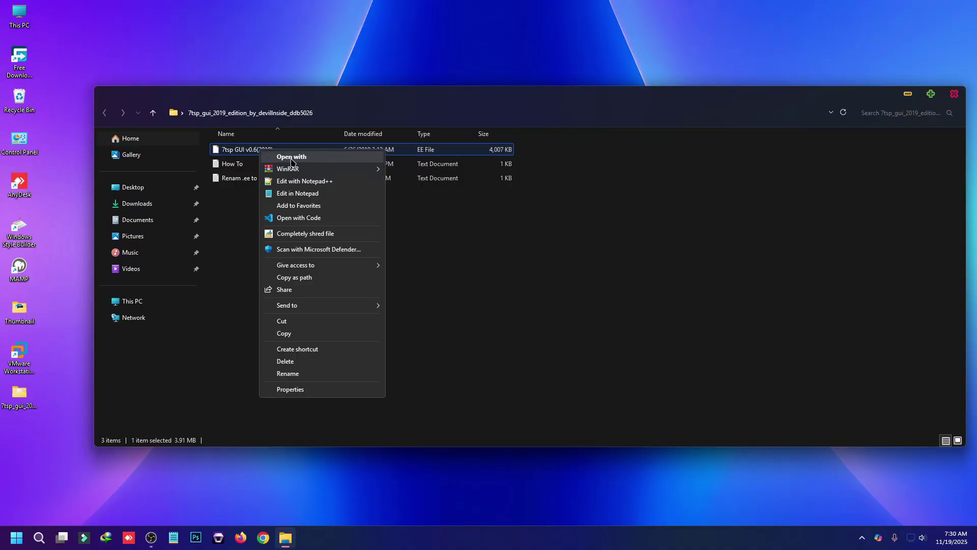
{"action": "left_click", "coordinate": [293, 375]}
{"action": "left_click", "coordinate": [274, 150]}
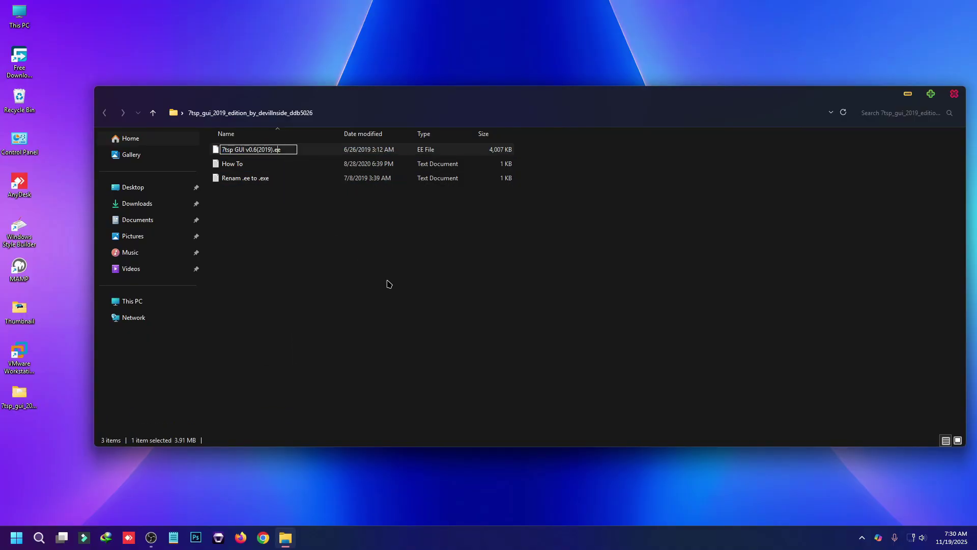
{"action": "type", "text": "x"}
{"action": "key", "text": "Return"}
{"action": "left_click", "coordinate": [534, 271]}
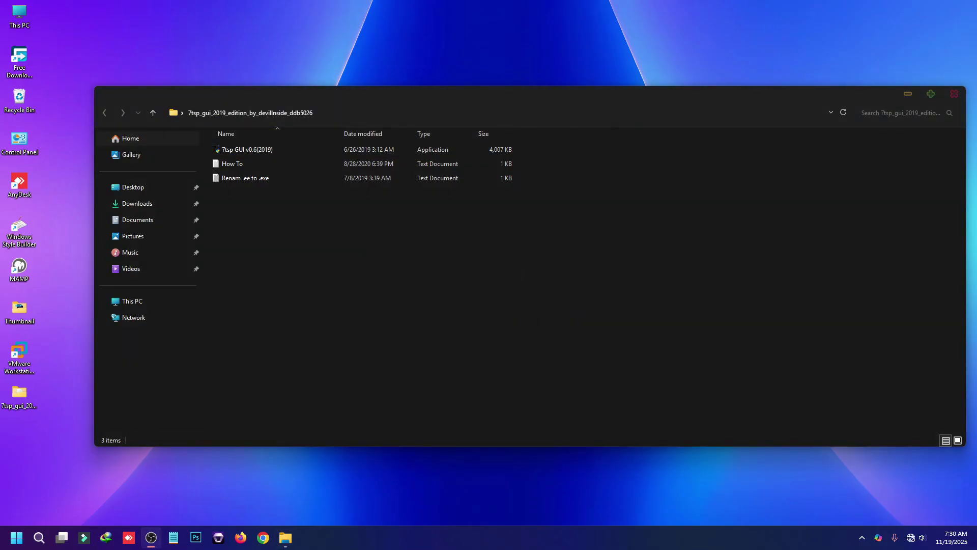
{"action": "left_click", "coordinate": [535, 342]}
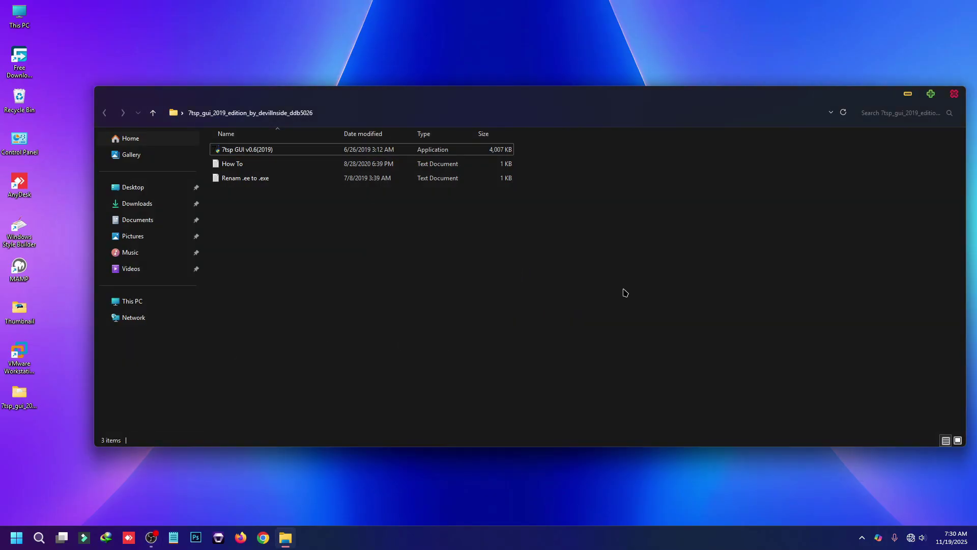
Close the 7tsp GUI folder, extract the glassy icon archive to the desktop, and open it
{"action": "left_click", "coordinate": [956, 98]}
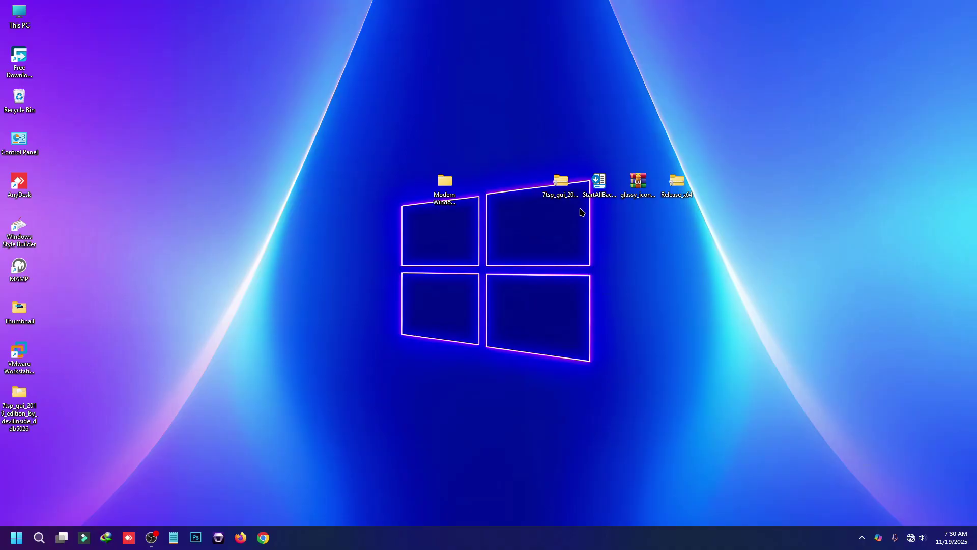
{"action": "left_click", "coordinate": [638, 187]}
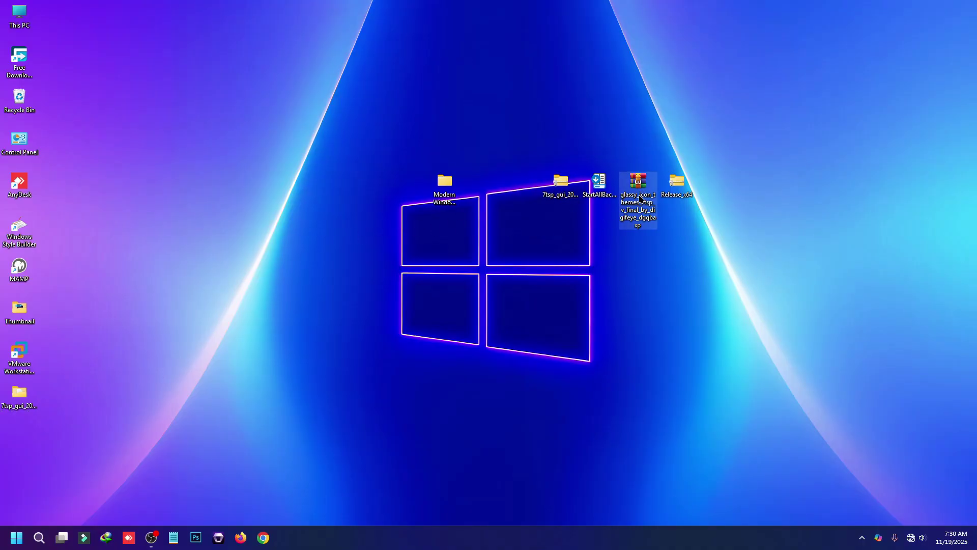
{"action": "right_click", "coordinate": [639, 188]}
{"action": "mouse_move", "coordinate": [666, 218]}
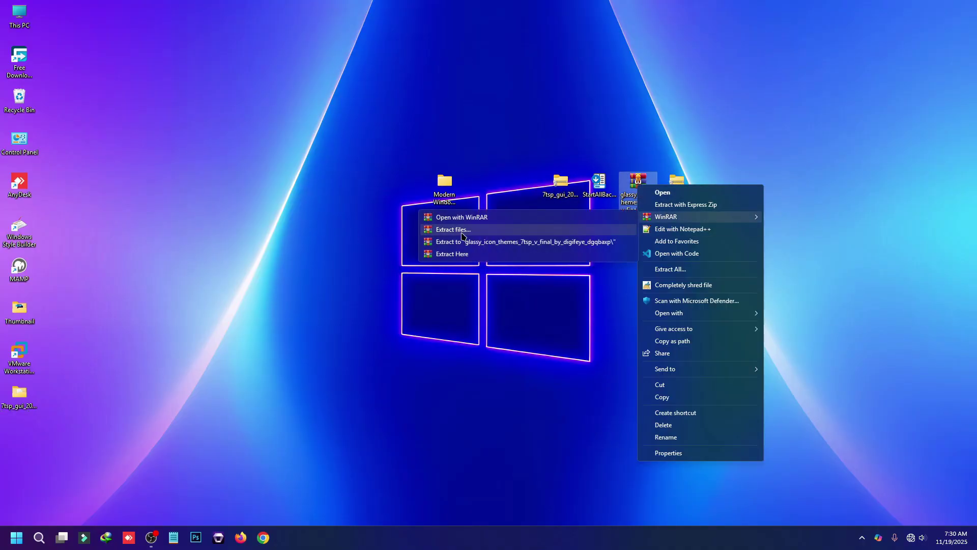
{"action": "left_click", "coordinate": [452, 229]}
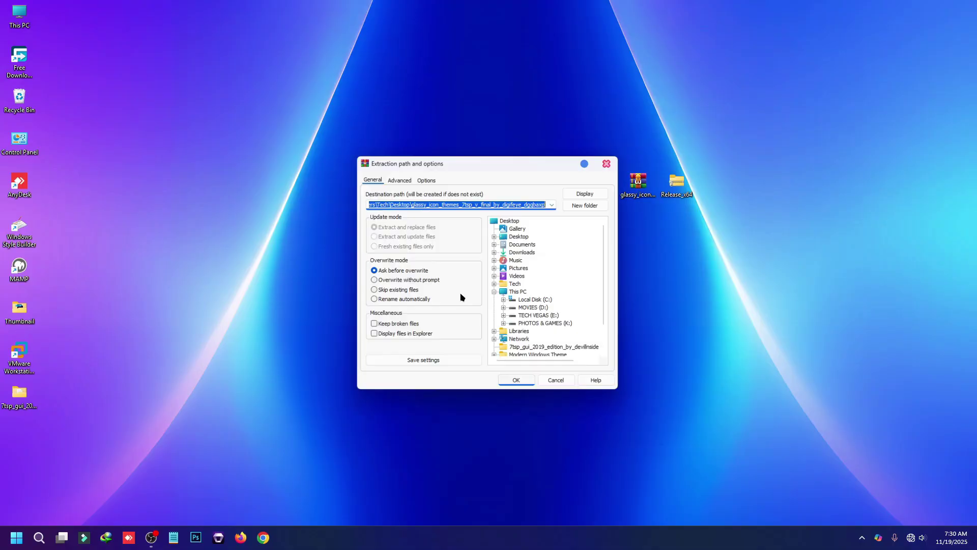
{"action": "left_click", "coordinate": [519, 384]}
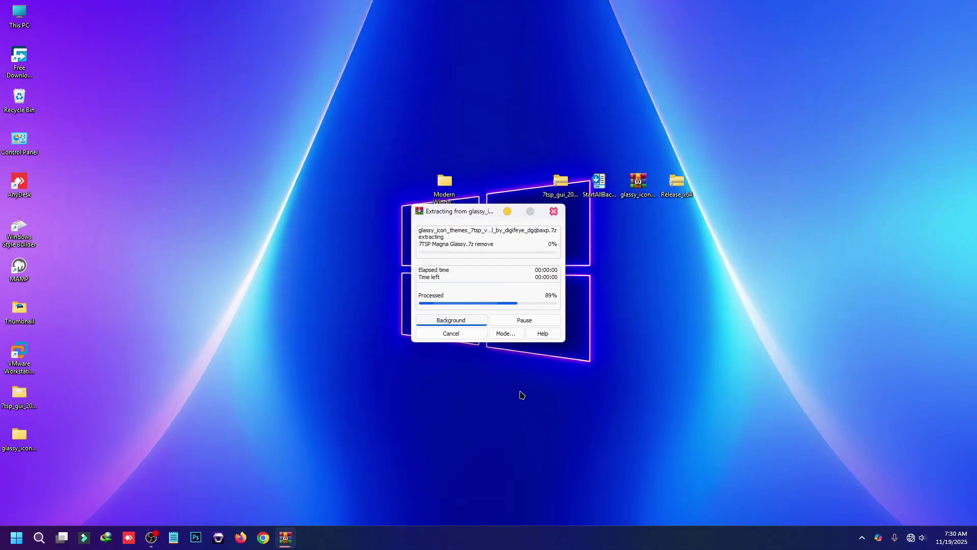
{"action": "double_click", "coordinate": [19, 440]}
Open Glassy icons > 7TSP Icon Packs and select the Magna Glassy pack file
{"action": "double_click", "coordinate": [257, 153]}
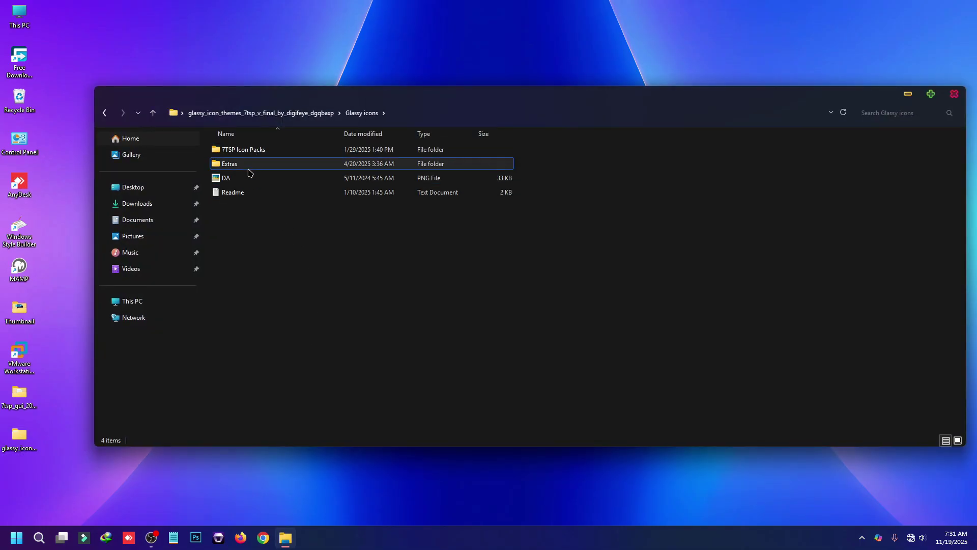
{"action": "double_click", "coordinate": [252, 150]}
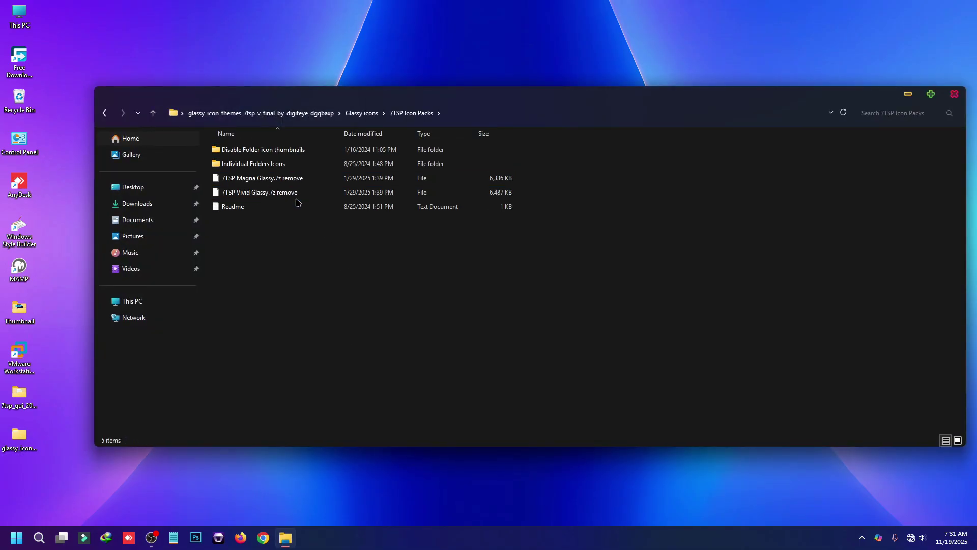
{"action": "left_click", "coordinate": [260, 180]}
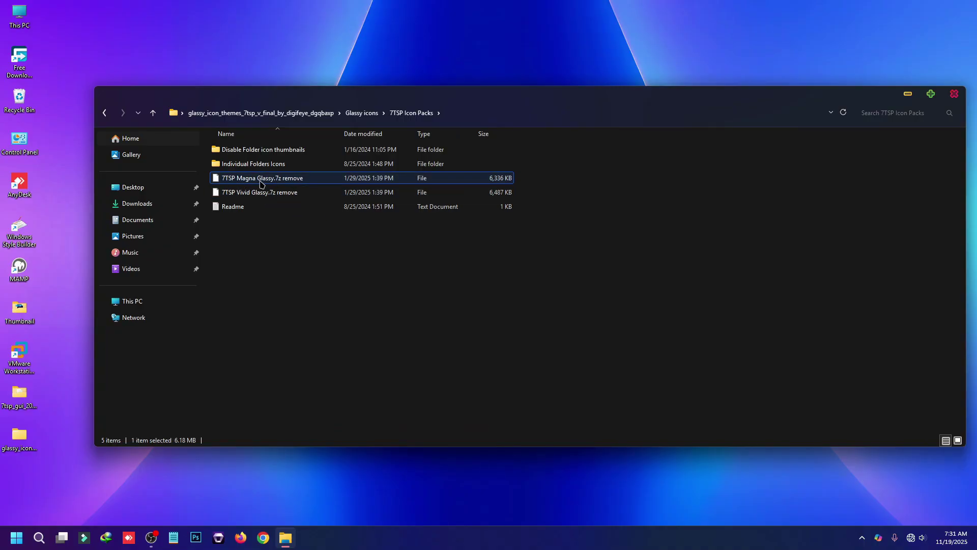
{"action": "left_click", "coordinate": [266, 193]}
{"action": "left_click", "coordinate": [263, 181]}
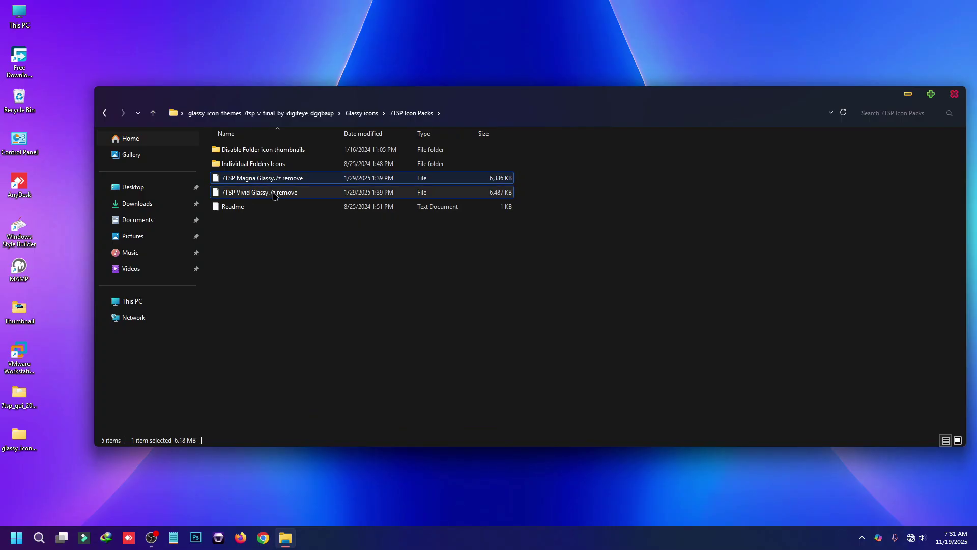
Delete 'remove' from the Magna Glassy file name, then close the window
{"action": "right_click", "coordinate": [257, 179]}
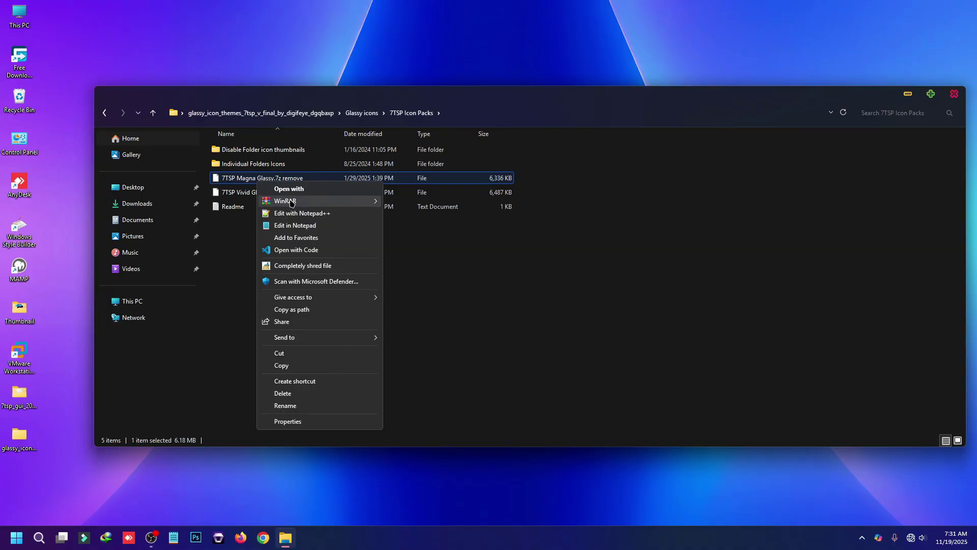
{"action": "left_click", "coordinate": [305, 415]}
{"action": "left_click_drag", "start_coordinate": [283, 177], "coordinate": [330, 183]}
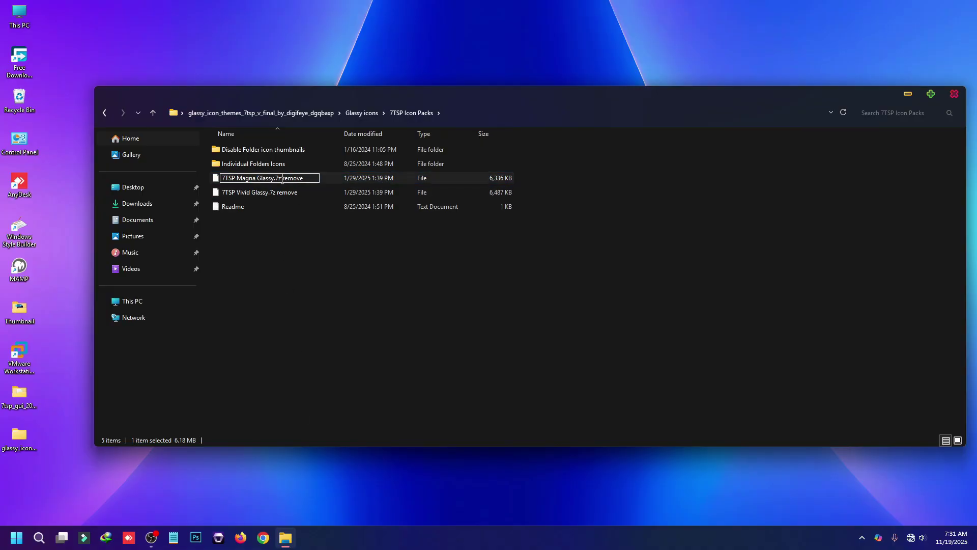
{"action": "key", "text": "BackSpace"}
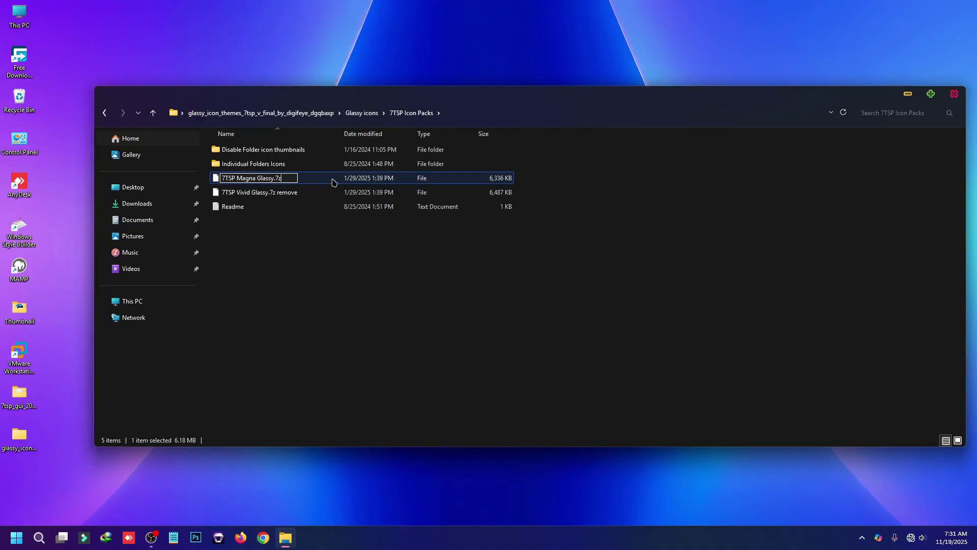
{"action": "left_click", "coordinate": [299, 370]}
{"action": "left_click", "coordinate": [955, 94]}
Run 7tsp GUI from its folder with administrator rights
{"action": "double_click", "coordinate": [19, 397]}
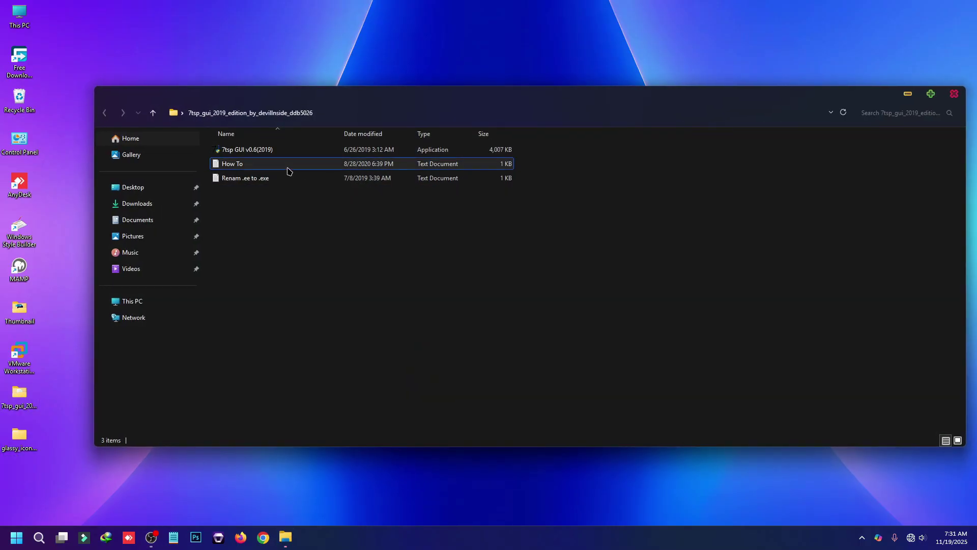
{"action": "left_click", "coordinate": [238, 150]}
{"action": "right_click", "coordinate": [237, 156]}
{"action": "left_click", "coordinate": [263, 174]}
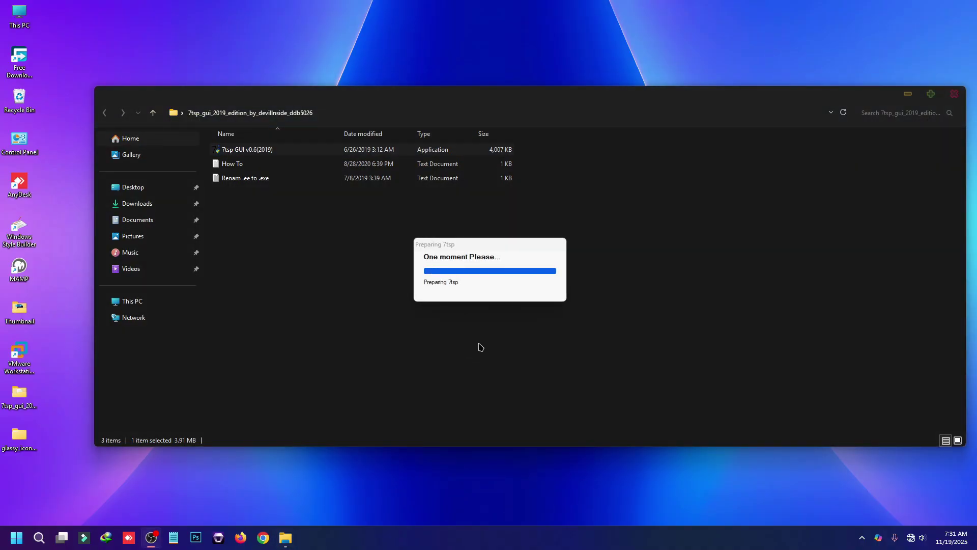
Add the Magna Glassy pack from glassy_icon_themes > Glassy icons > 7TSP Icon Packs and start patching
{"action": "left_click", "coordinate": [392, 214]}
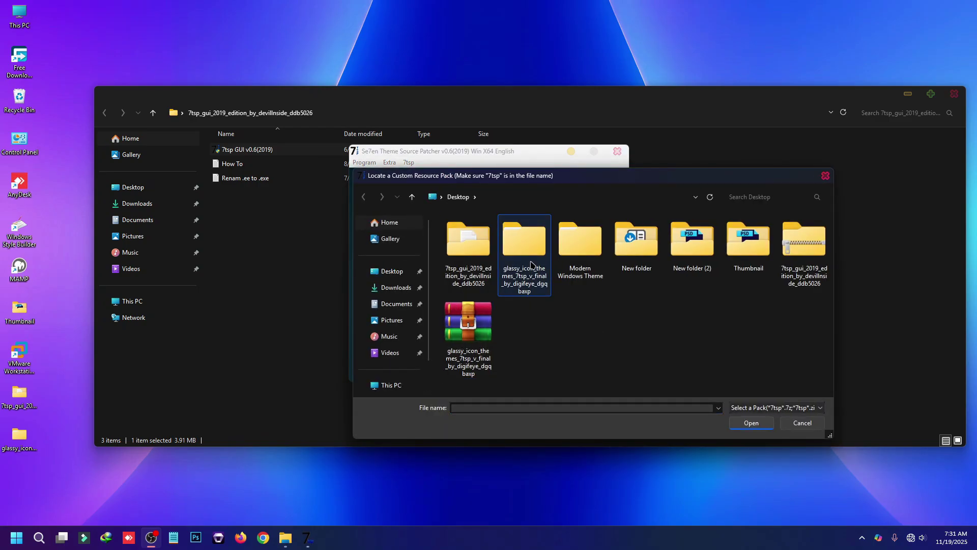
{"action": "double_click", "coordinate": [525, 245]}
{"action": "double_click", "coordinate": [490, 233]}
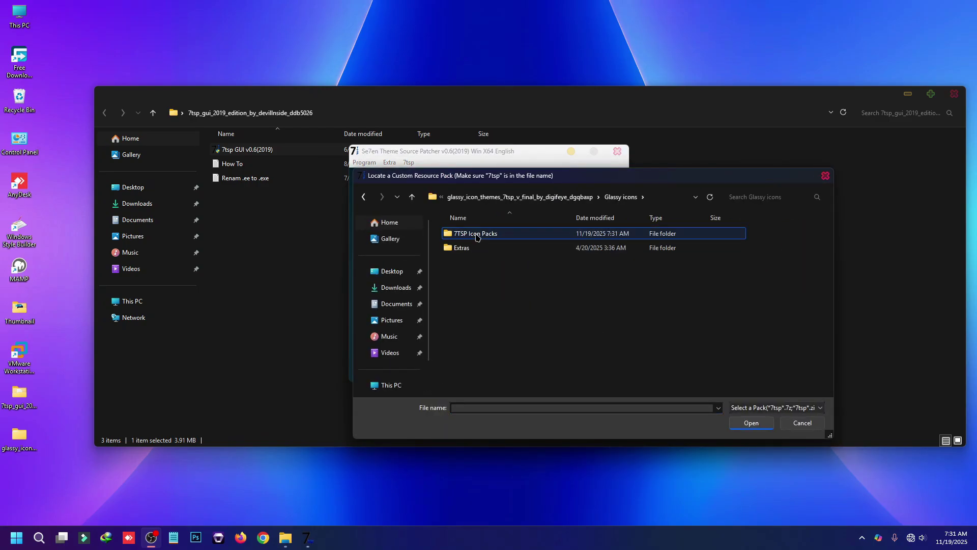
{"action": "double_click", "coordinate": [474, 234]}
{"action": "left_click", "coordinate": [474, 262]}
{"action": "double_click", "coordinate": [477, 263]}
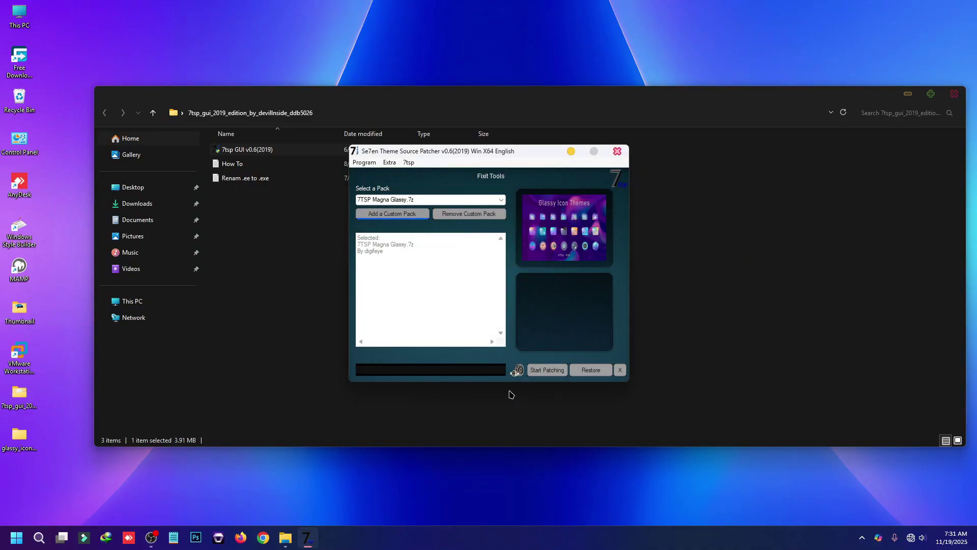
{"action": "left_click", "coordinate": [547, 369]}
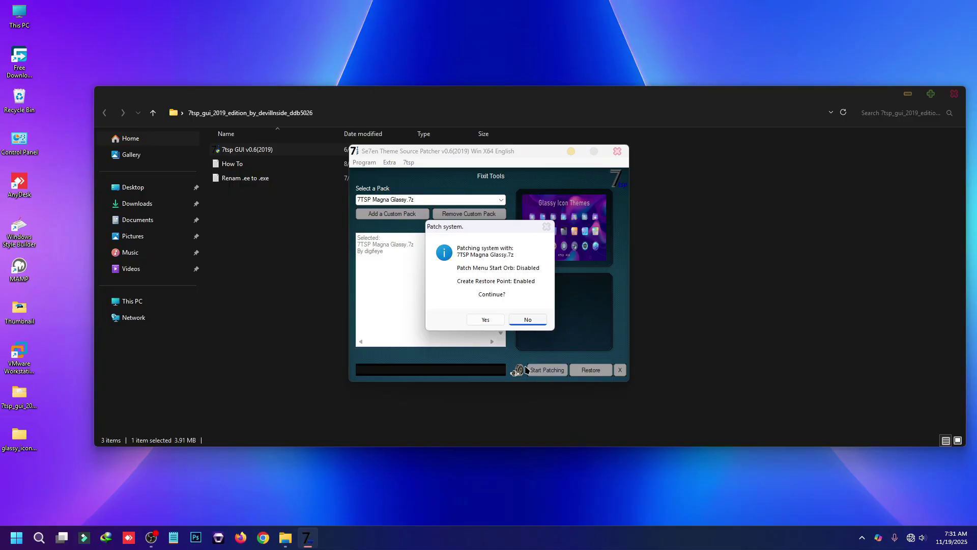
Confirm patching, dismiss the error popups, skip the .NET Framework install, and accept the reboot
{"action": "left_click", "coordinate": [485, 319]}
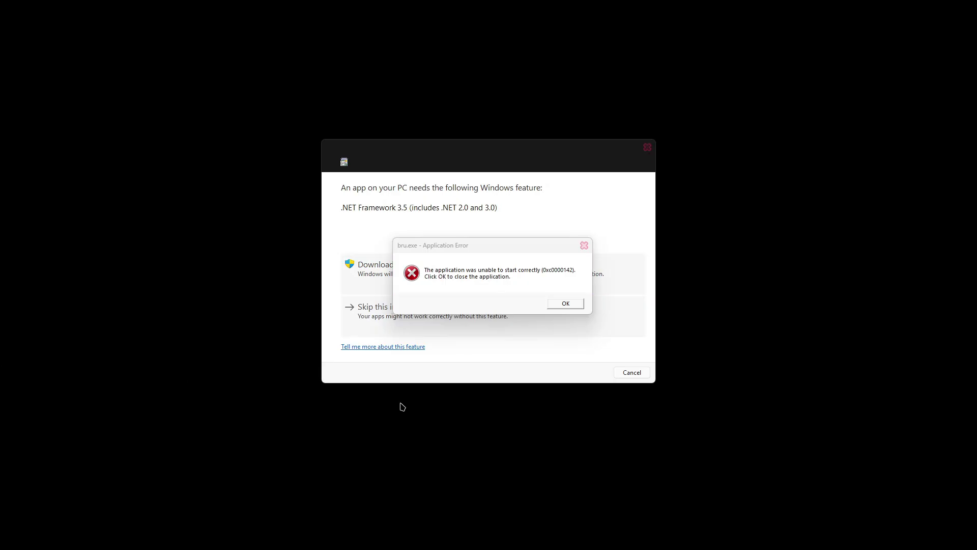
{"action": "left_click", "coordinate": [566, 304]}
{"action": "left_click", "coordinate": [600, 326]}
{"action": "left_click", "coordinate": [565, 303]}
{"action": "left_click", "coordinate": [450, 320]}
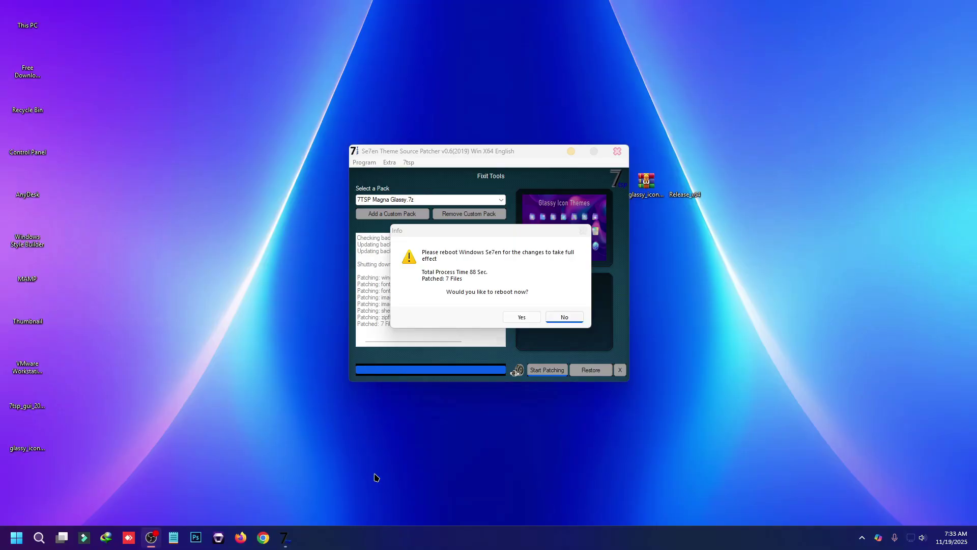
{"action": "left_click", "coordinate": [522, 316]}
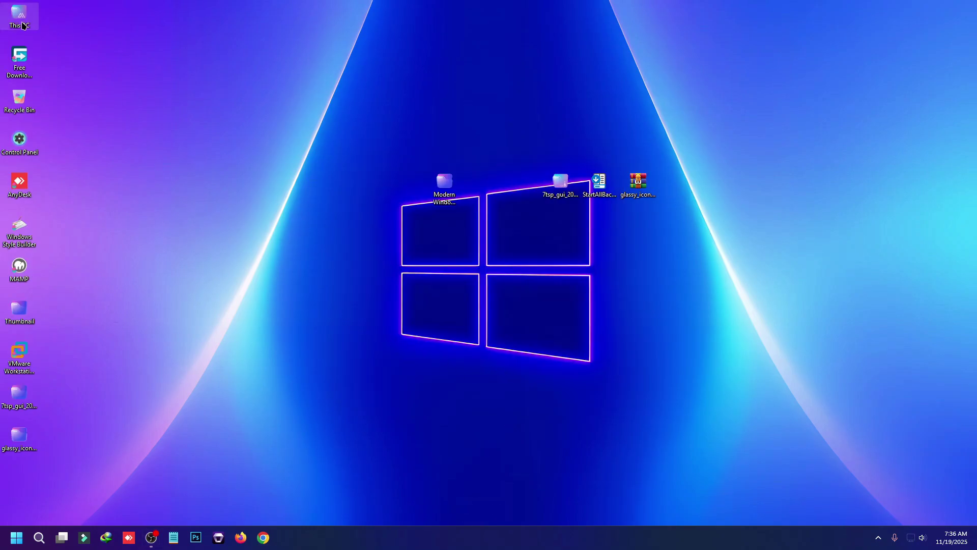
Open This PC > Local Disk (C:) to check the glassy folder icons, then close it
{"action": "double_click", "coordinate": [19, 15]}
{"action": "double_click", "coordinate": [249, 153]}
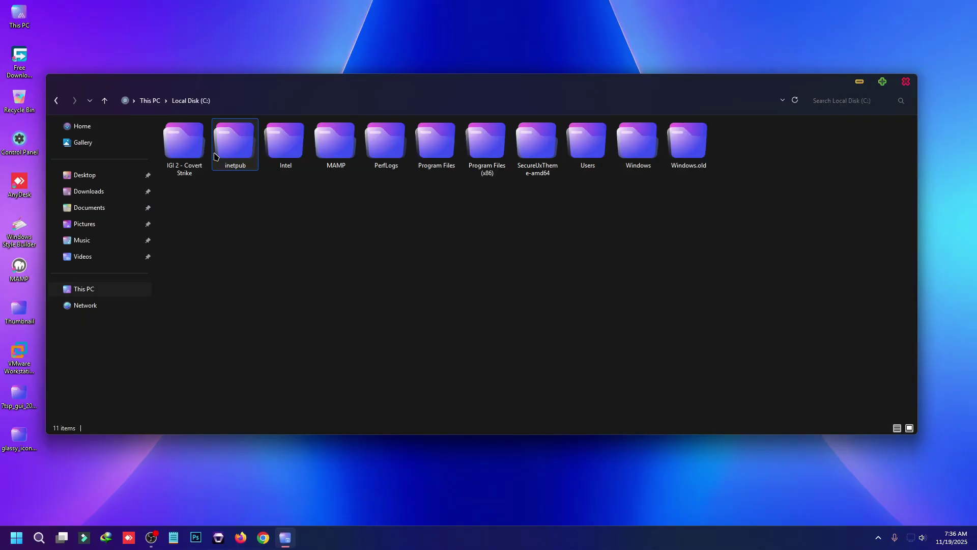
{"action": "left_click", "coordinate": [908, 82]}
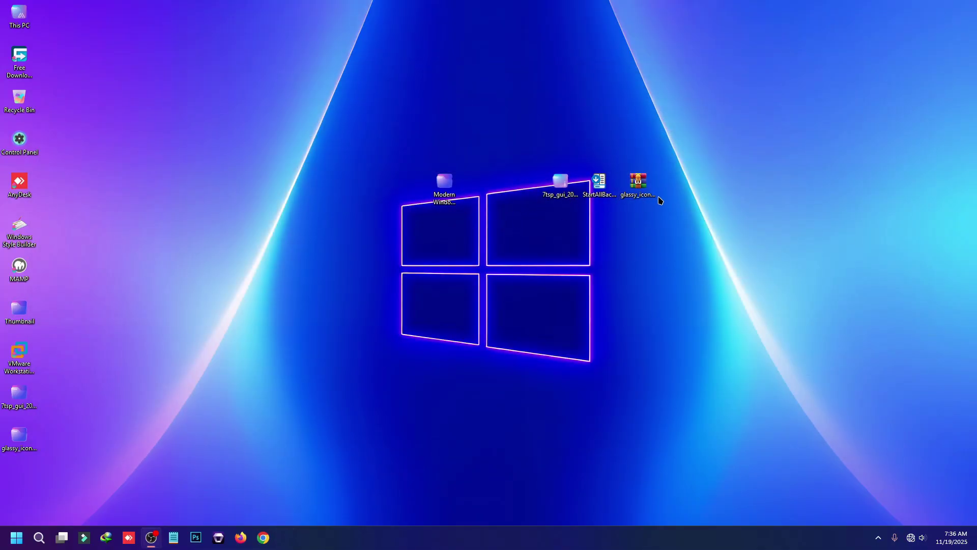
{"action": "left_click", "coordinate": [641, 191]}
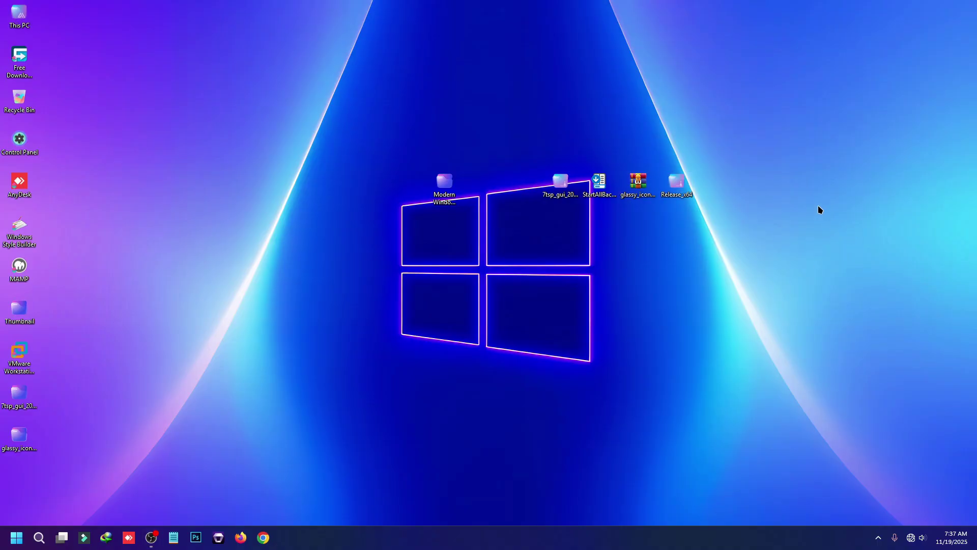
Extract the Release_x64 archive with WinRAR into a Release_x64 folder
{"action": "right_click", "coordinate": [676, 185]}
{"action": "mouse_move", "coordinate": [703, 212]}
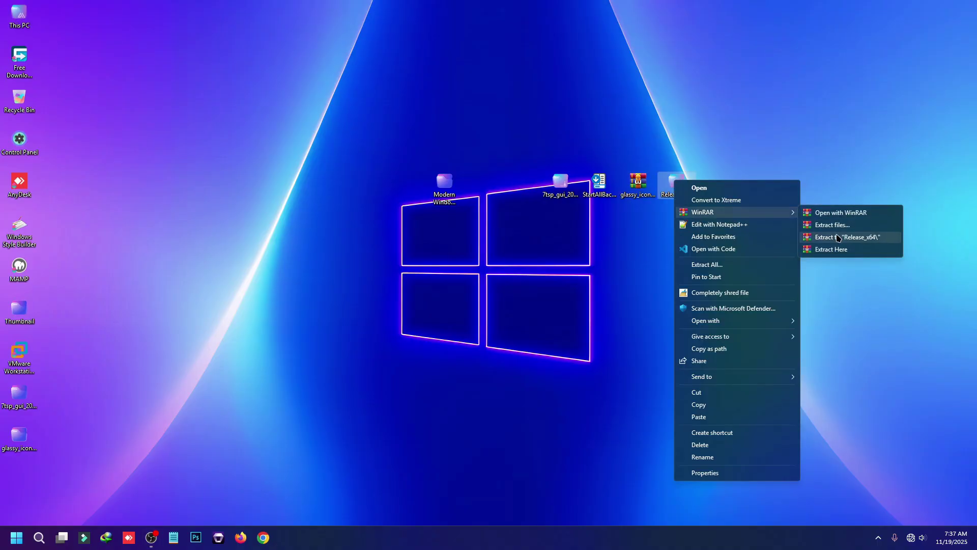
{"action": "left_click", "coordinate": [832, 225]}
{"action": "left_click", "coordinate": [513, 383]}
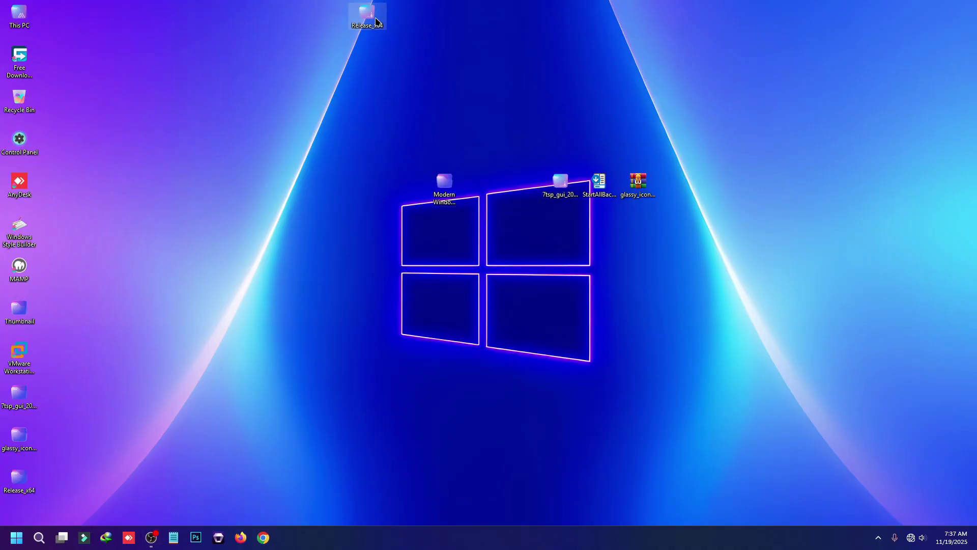
Copy the extracted Release_x64 folder and paste it into Local Disk (C:)
{"action": "right_click", "coordinate": [25, 486]}
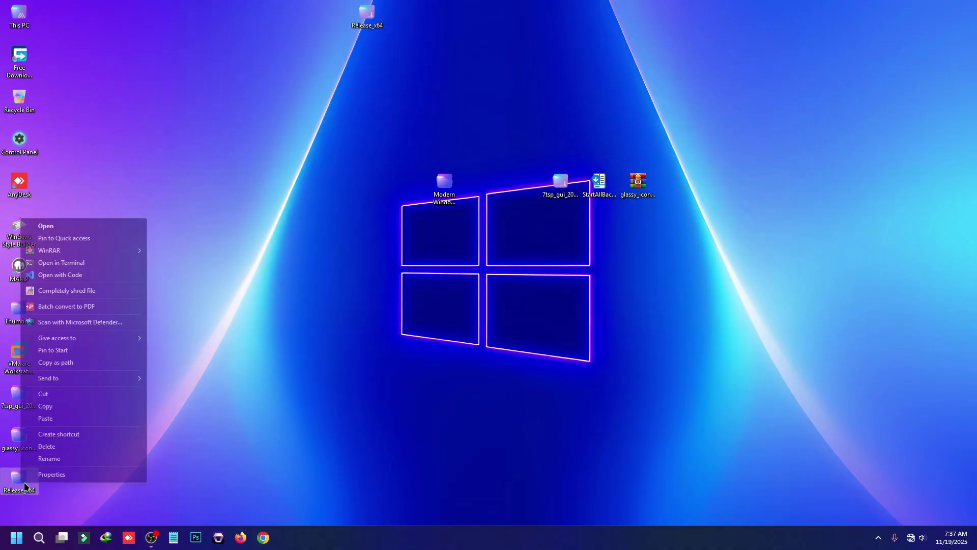
{"action": "left_click", "coordinate": [45, 405]}
{"action": "double_click", "coordinate": [19, 19]}
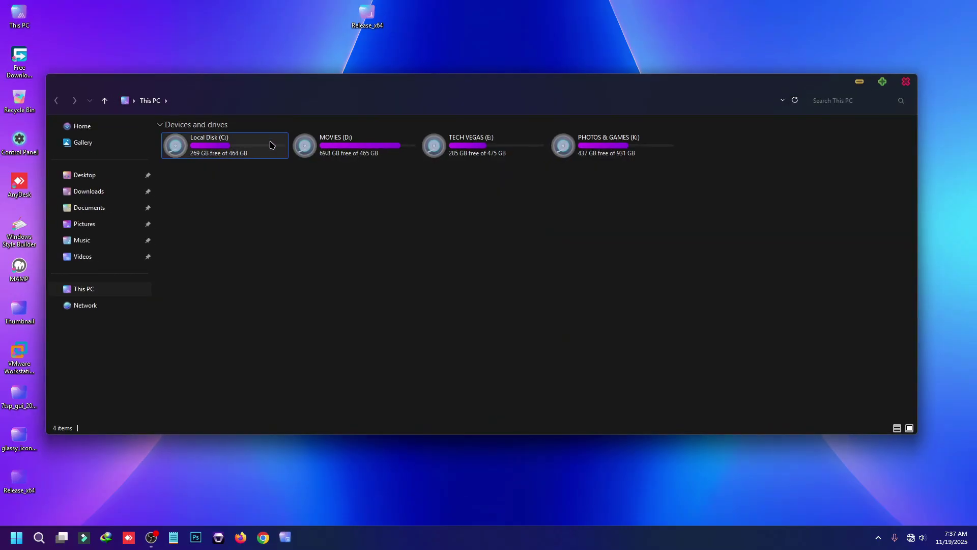
{"action": "double_click", "coordinate": [222, 148]}
{"action": "right_click", "coordinate": [401, 263]}
{"action": "left_click", "coordinate": [429, 327]}
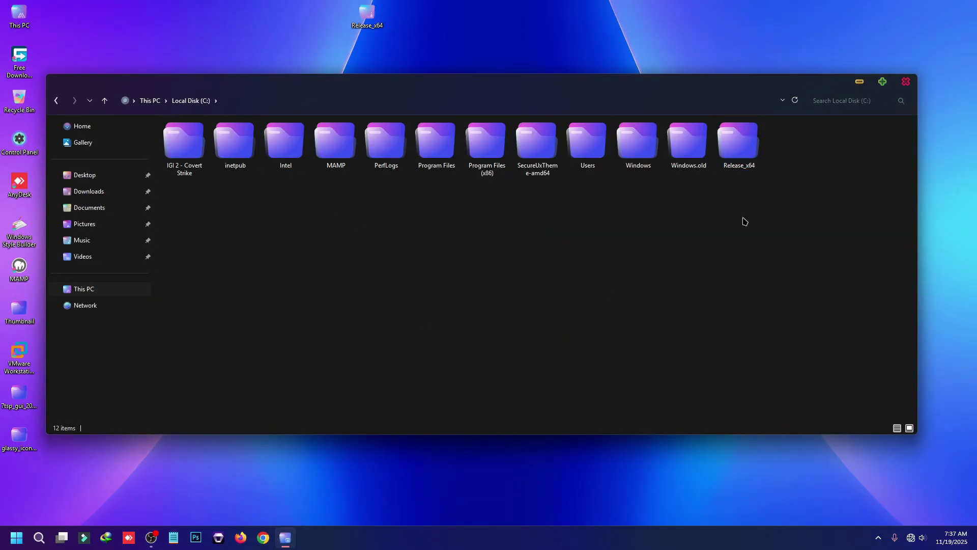
Open C:\Release_x64\Release and bring up the register script's context menu
{"action": "double_click", "coordinate": [739, 146]}
{"action": "double_click", "coordinate": [187, 139]}
{"action": "right_click", "coordinate": [176, 169]}
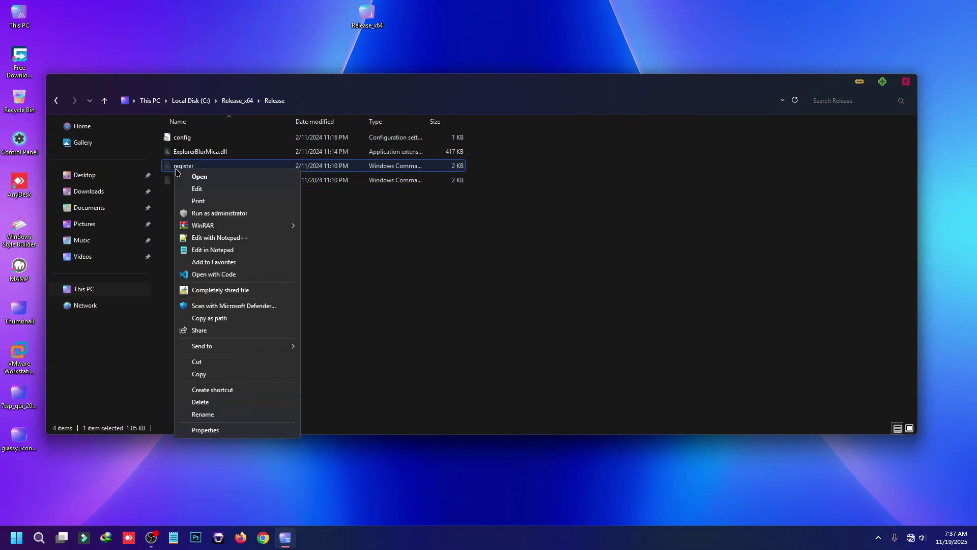
Run the register script as administrator and accept the RegSvr32 success message
{"action": "left_click", "coordinate": [228, 216]}
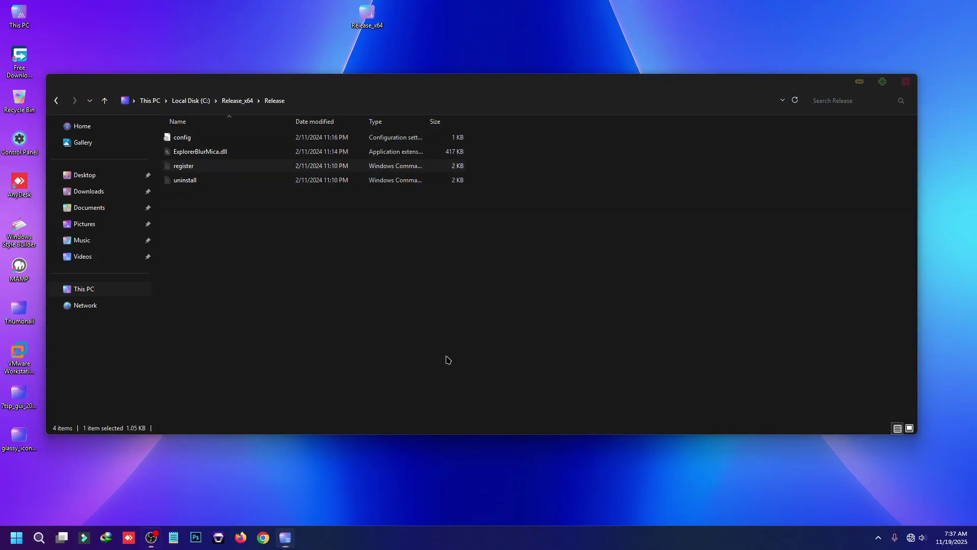
{"action": "left_click", "coordinate": [562, 304]}
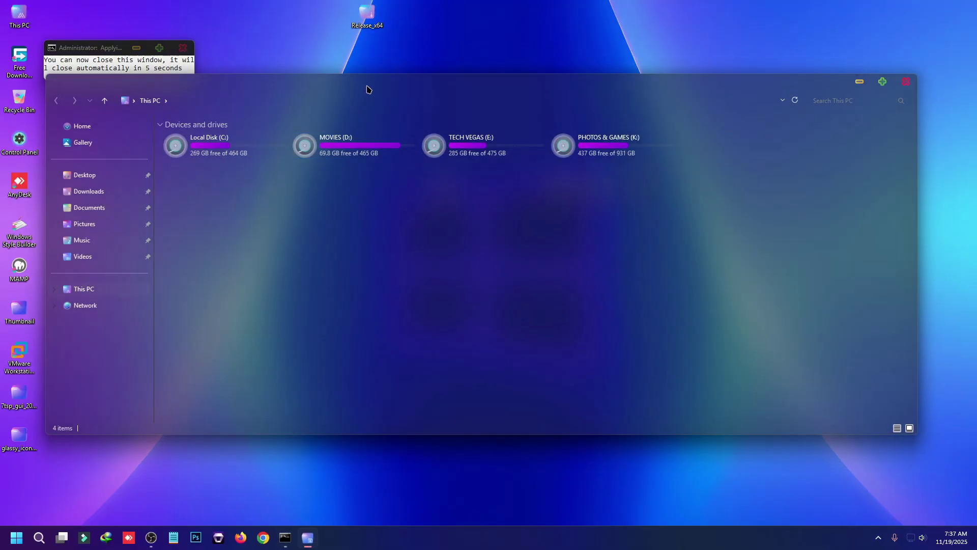
{"action": "left_click_drag", "start_coordinate": [371, 81], "coordinate": [417, 84]}
Open C:\Release_x64\Release\config in Notepad and select showLine's 'true' value
{"action": "double_click", "coordinate": [252, 147]}
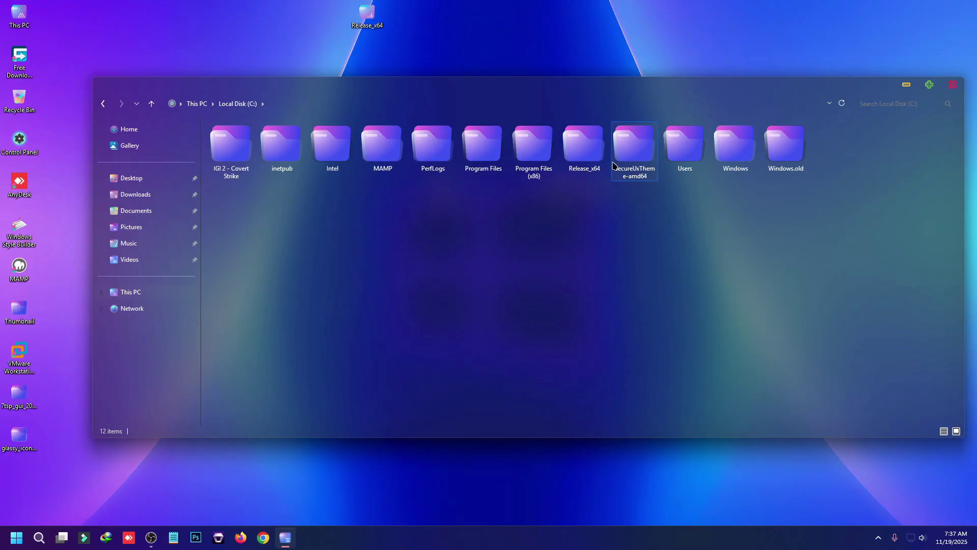
{"action": "double_click", "coordinate": [583, 148]}
{"action": "double_click", "coordinate": [233, 137]}
{"action": "left_click", "coordinate": [242, 143]}
{"action": "double_click", "coordinate": [228, 139]}
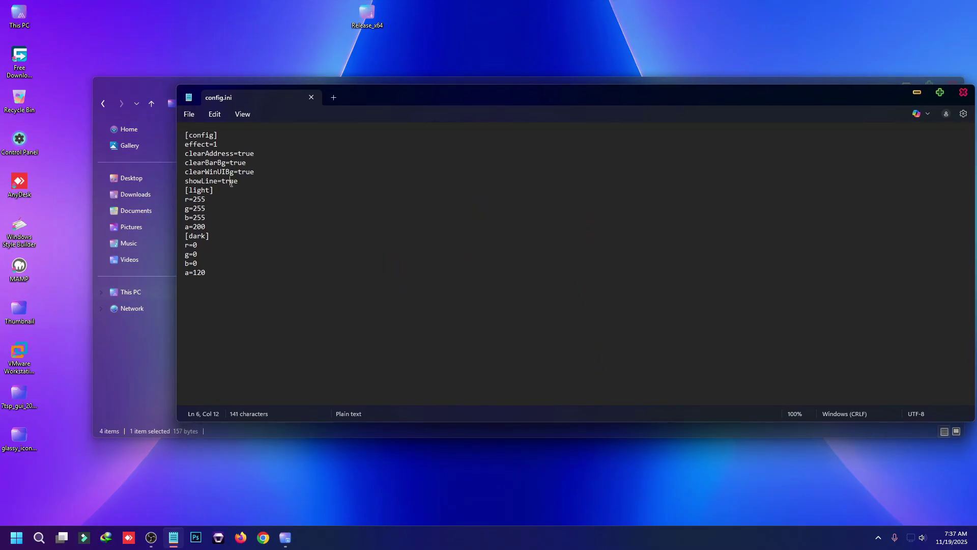
{"action": "double_click", "coordinate": [232, 183]}
{"action": "type", "text": "fals"}
Close the config window, reopen This PC, browse Local Disk (C:), then return to This PC
{"action": "left_click", "coordinate": [962, 92]}
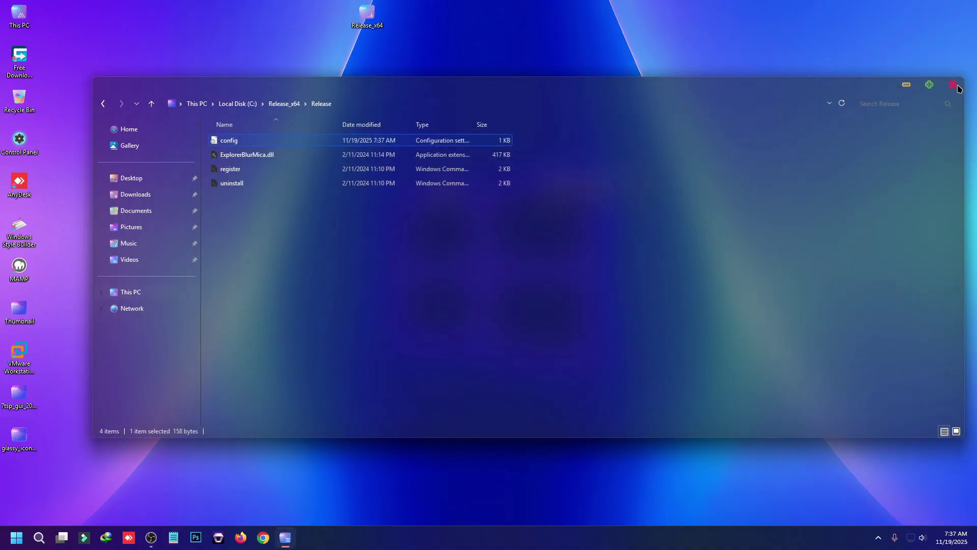
{"action": "double_click", "coordinate": [31, 23]}
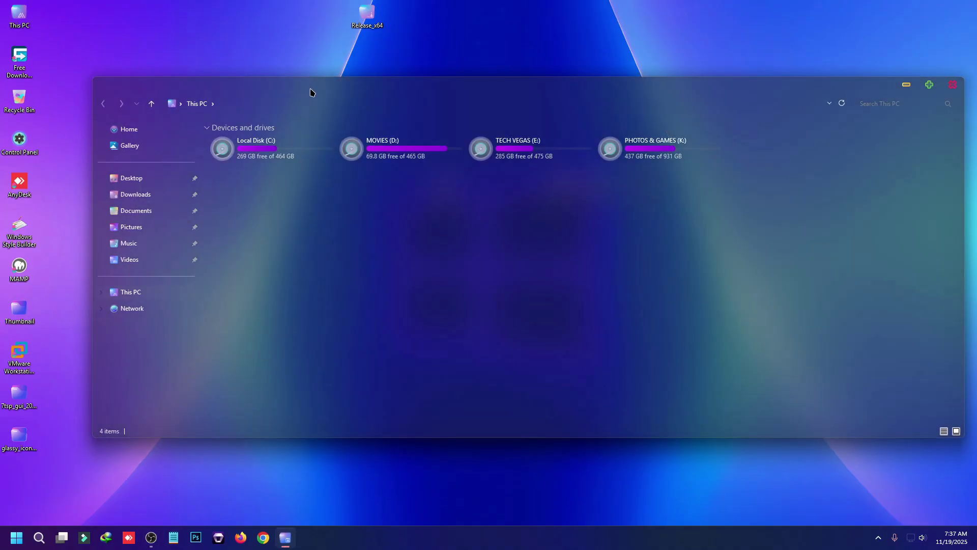
{"action": "left_click_drag", "start_coordinate": [311, 93], "coordinate": [297, 81]}
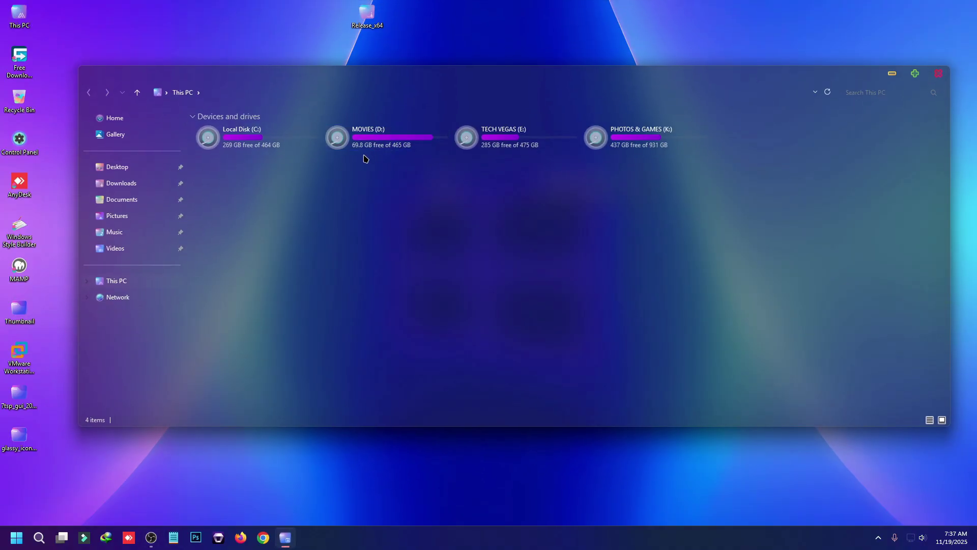
{"action": "double_click", "coordinate": [227, 140]}
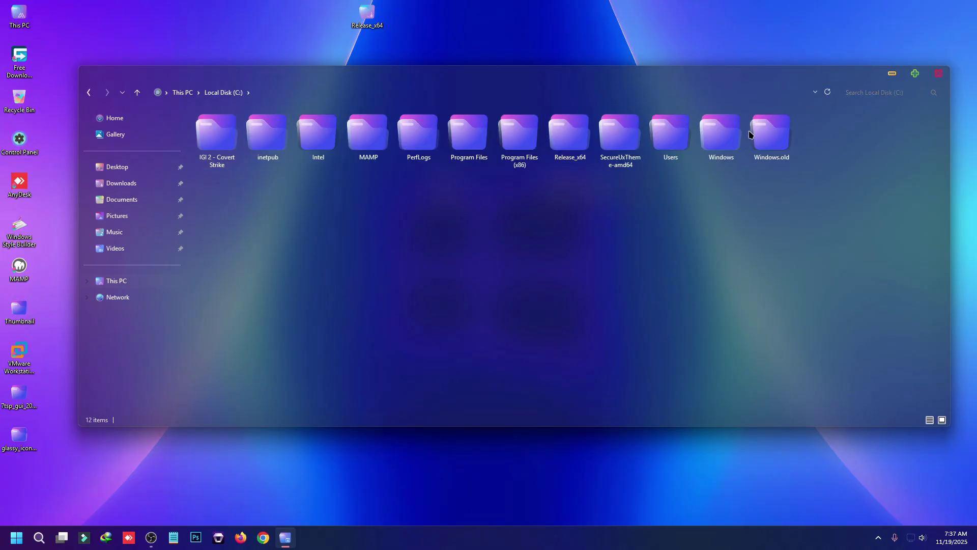
{"action": "left_click", "coordinate": [116, 280]}
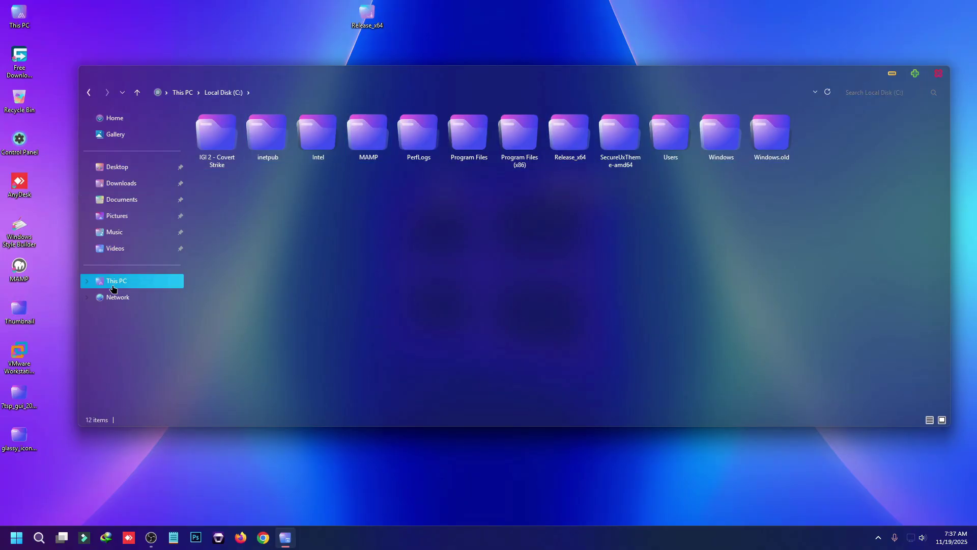